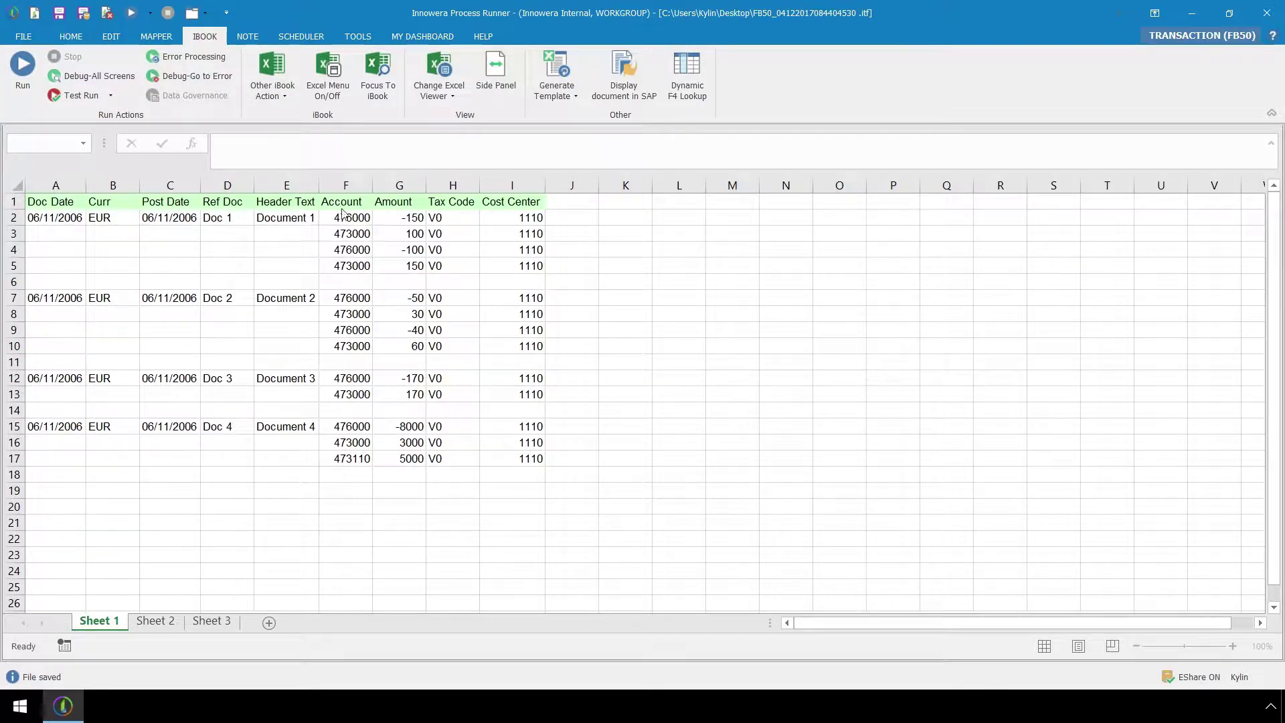
# Inspect the positive and negative values in the Amount column of Sheet 1, including cells G2 and G3.
pyautogui.click(553, 205)
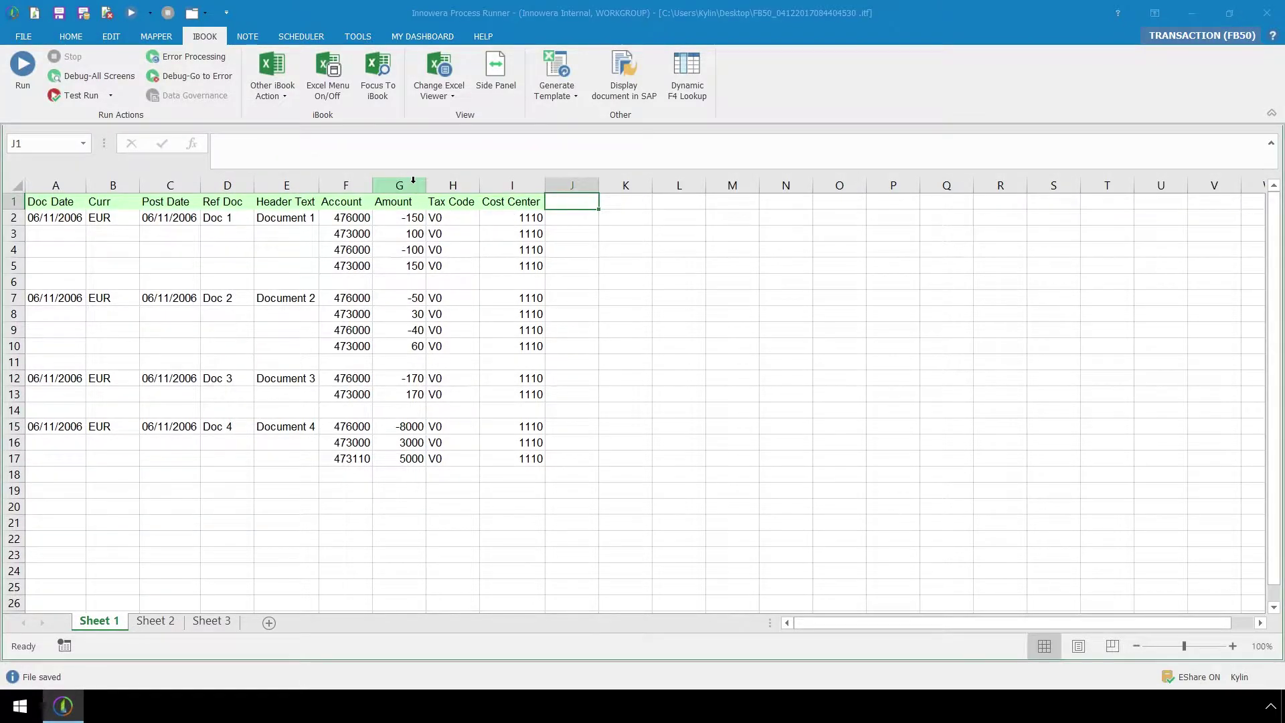
pyautogui.click(413, 180)
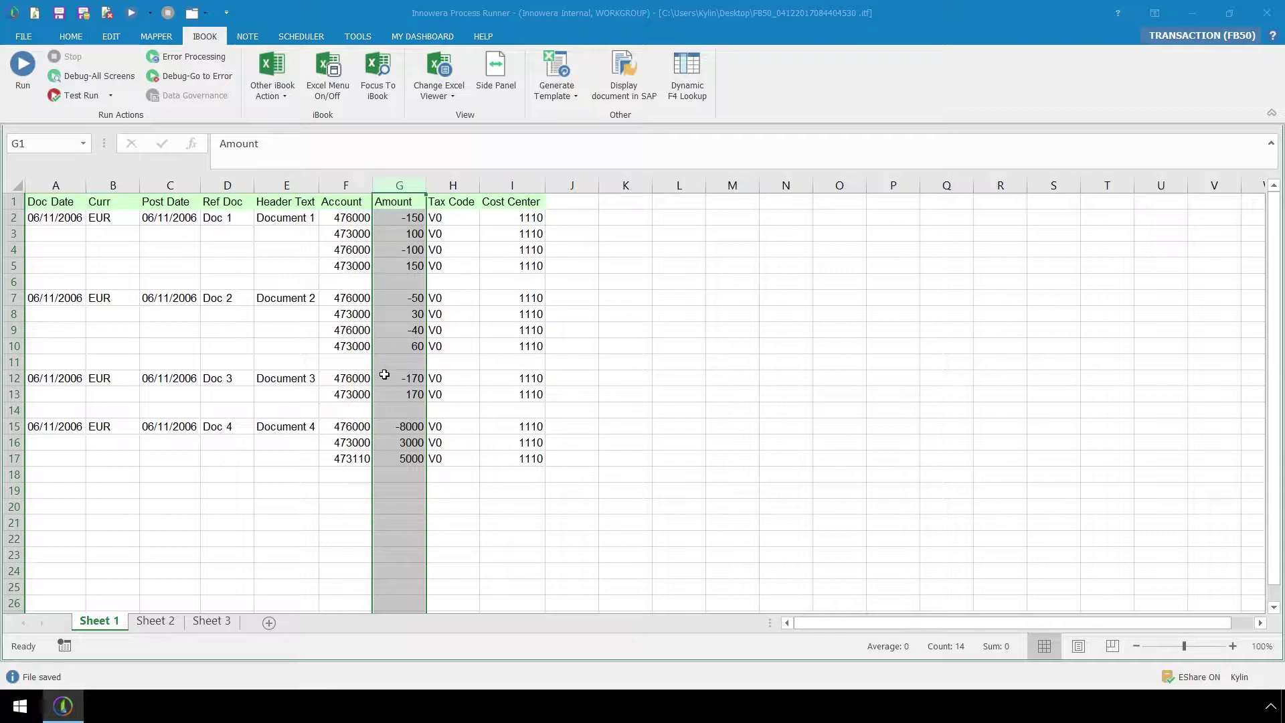
pyautogui.click(378, 221)
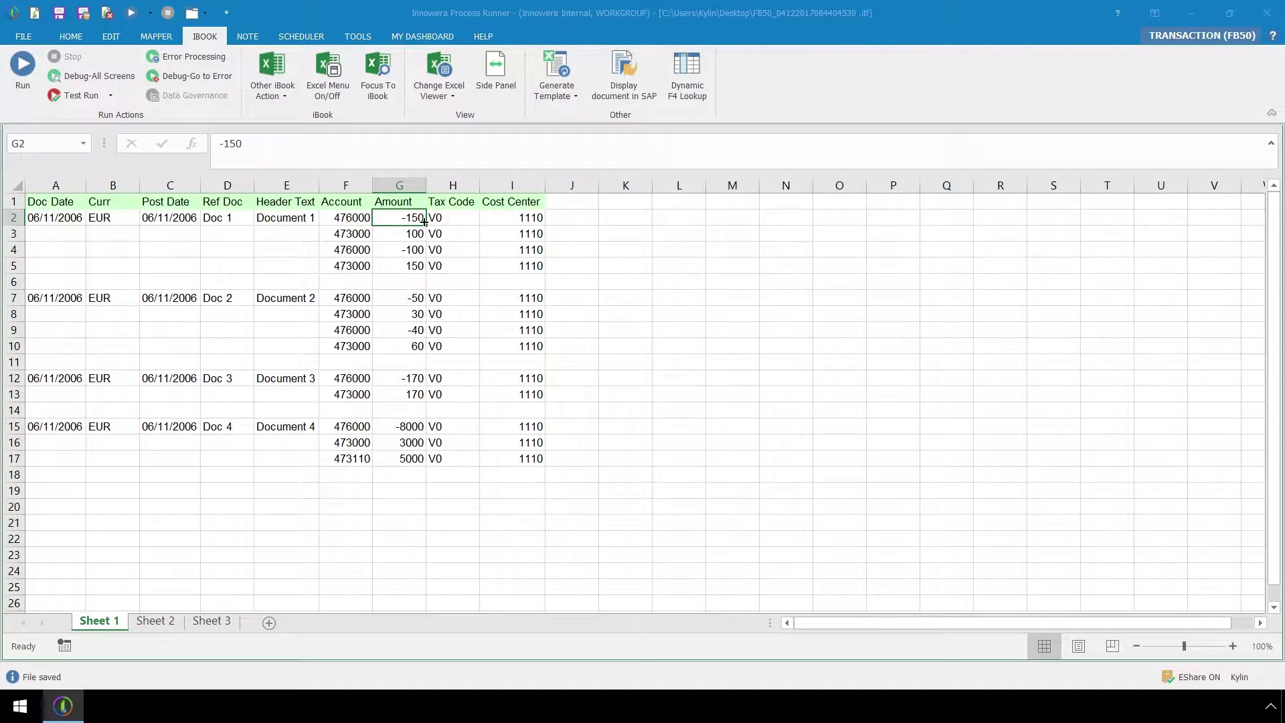
pyautogui.click(384, 233)
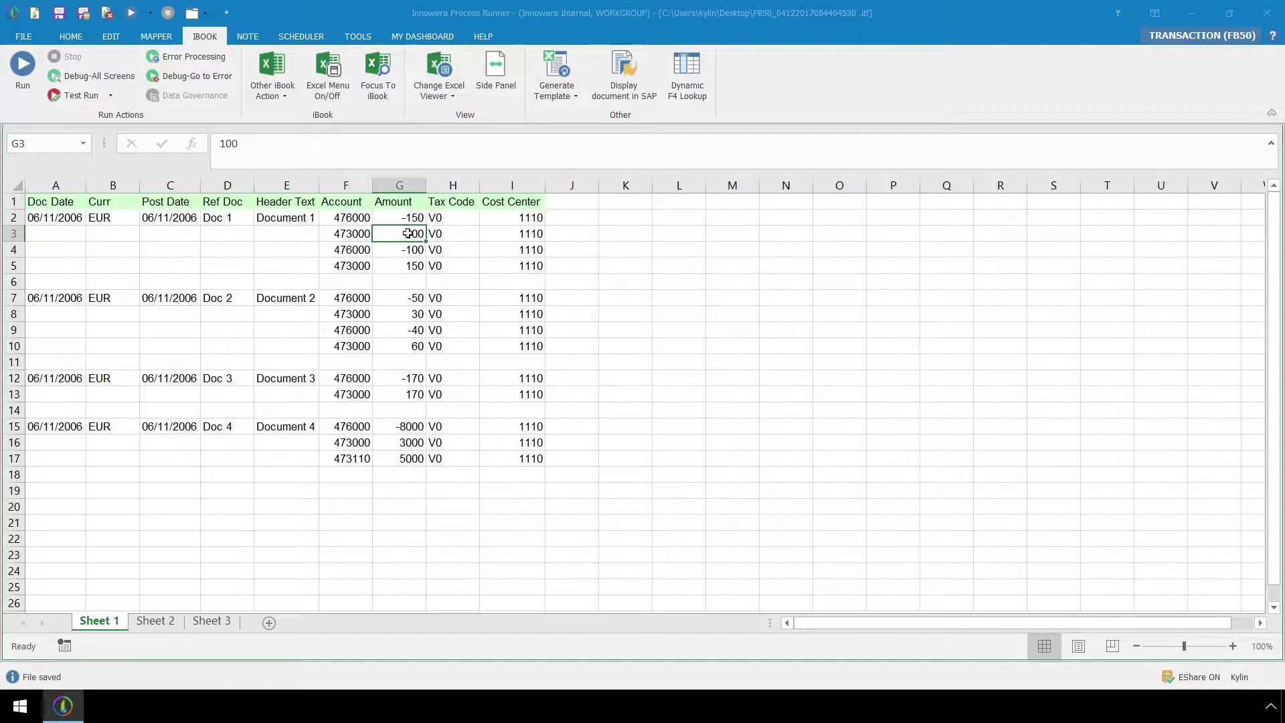
# In the mapper's Advanced View, set the dynamic formula for Amount in document currency to P-Convert To absolute value (remove negative sign).
pyautogui.click(156, 36)
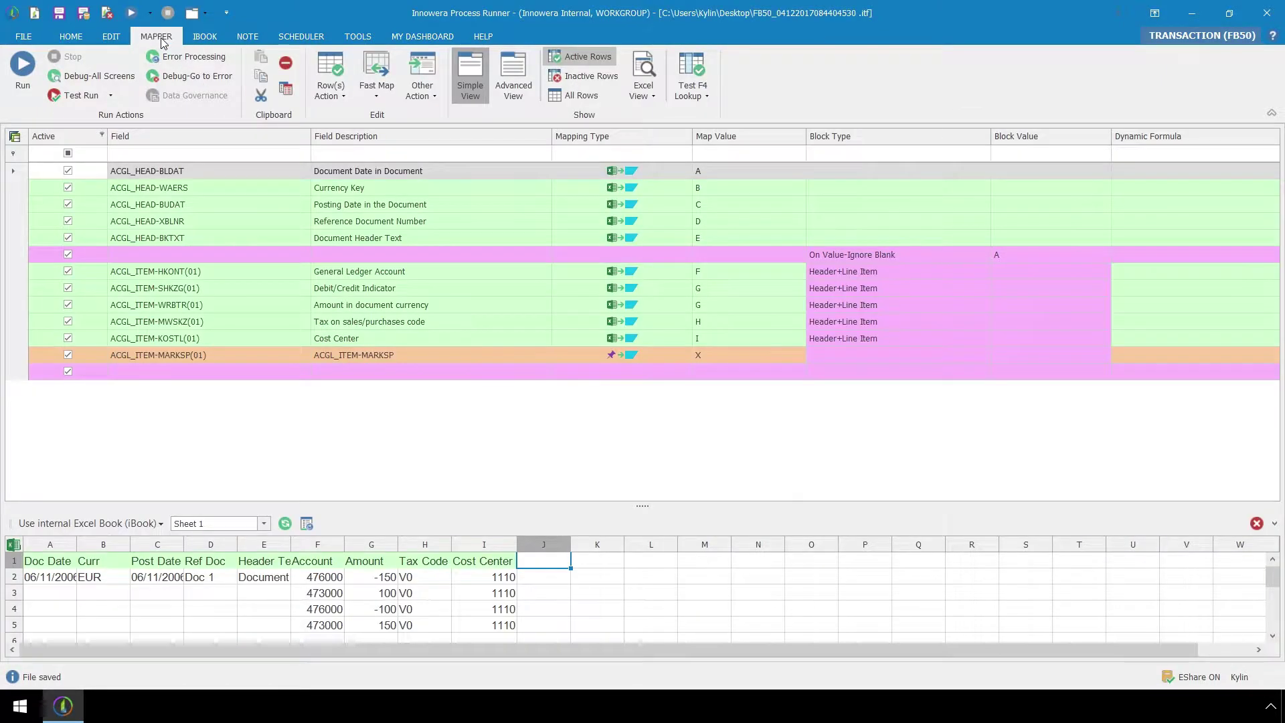
pyautogui.click(507, 80)
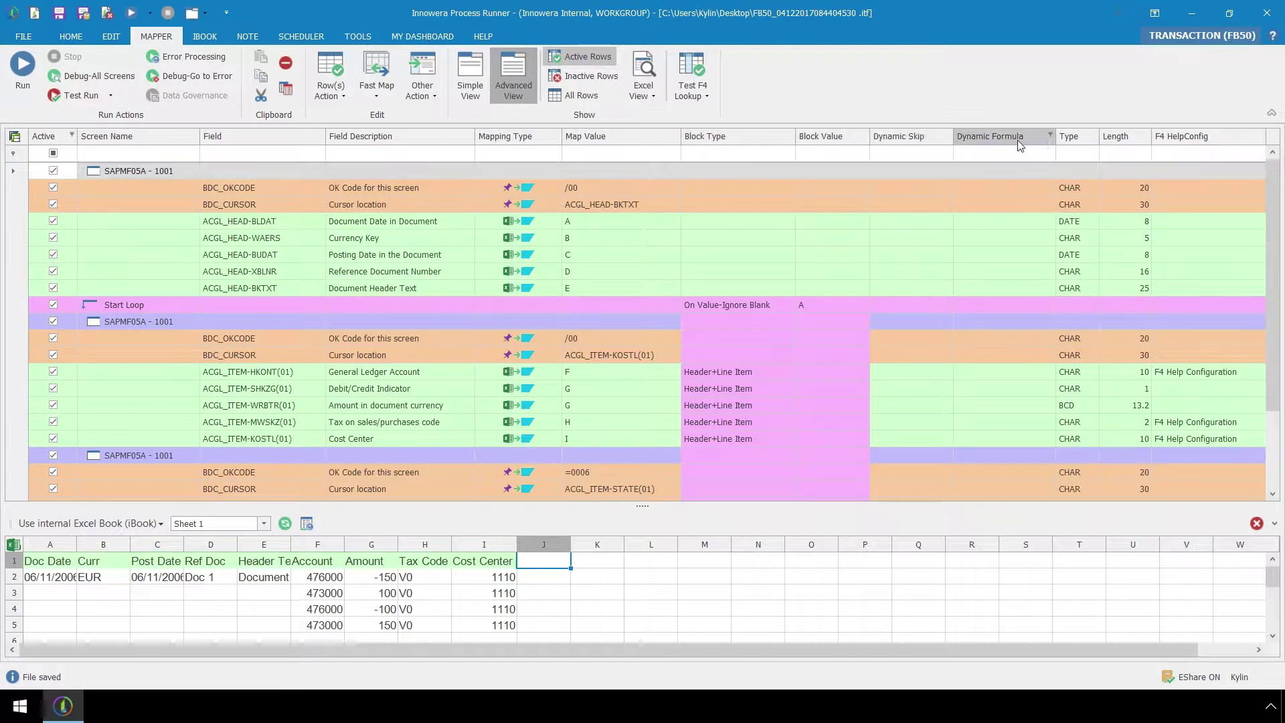
pyautogui.moveTo(1022, 145)
pyautogui.click(456, 407)
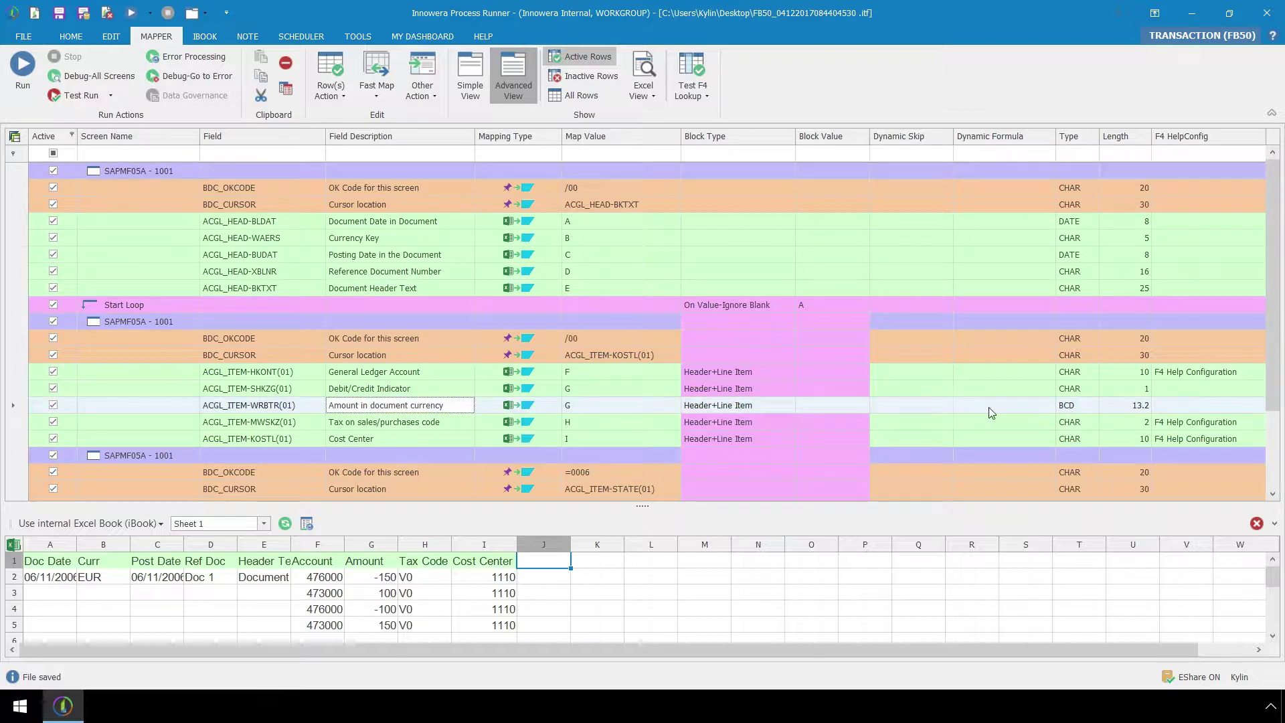
pyautogui.click(1039, 407)
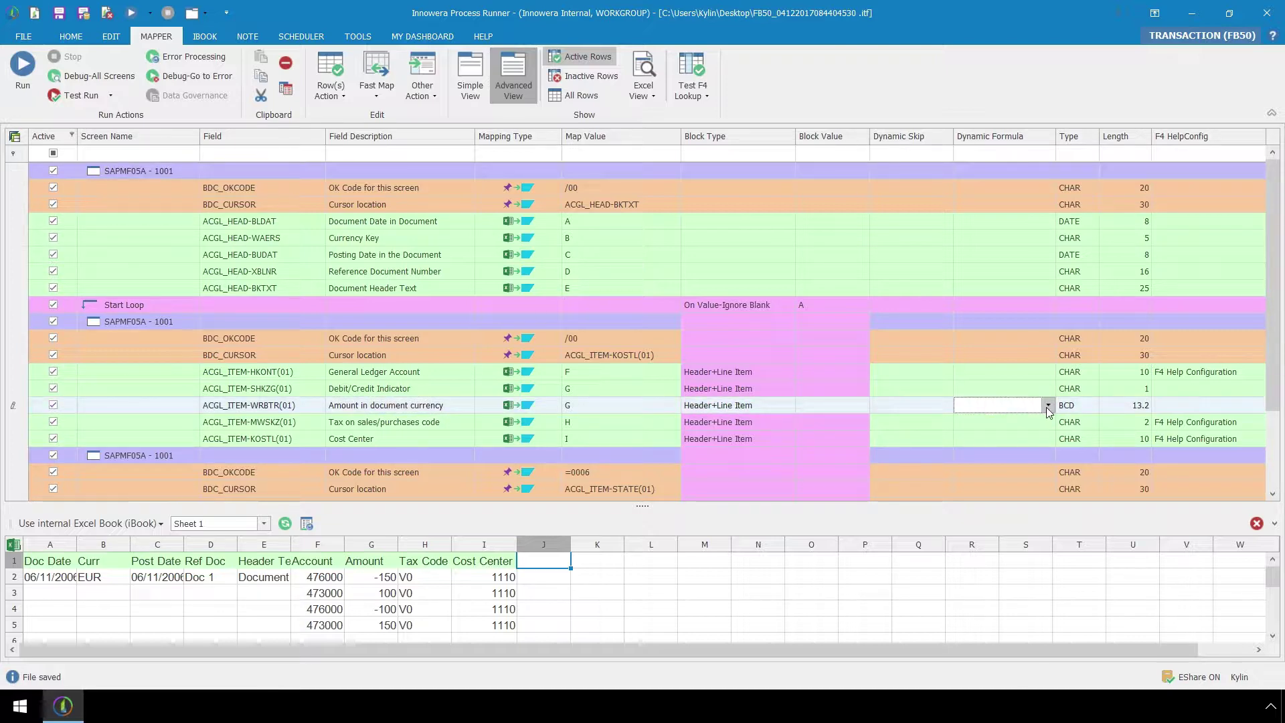
pyautogui.click(1047, 406)
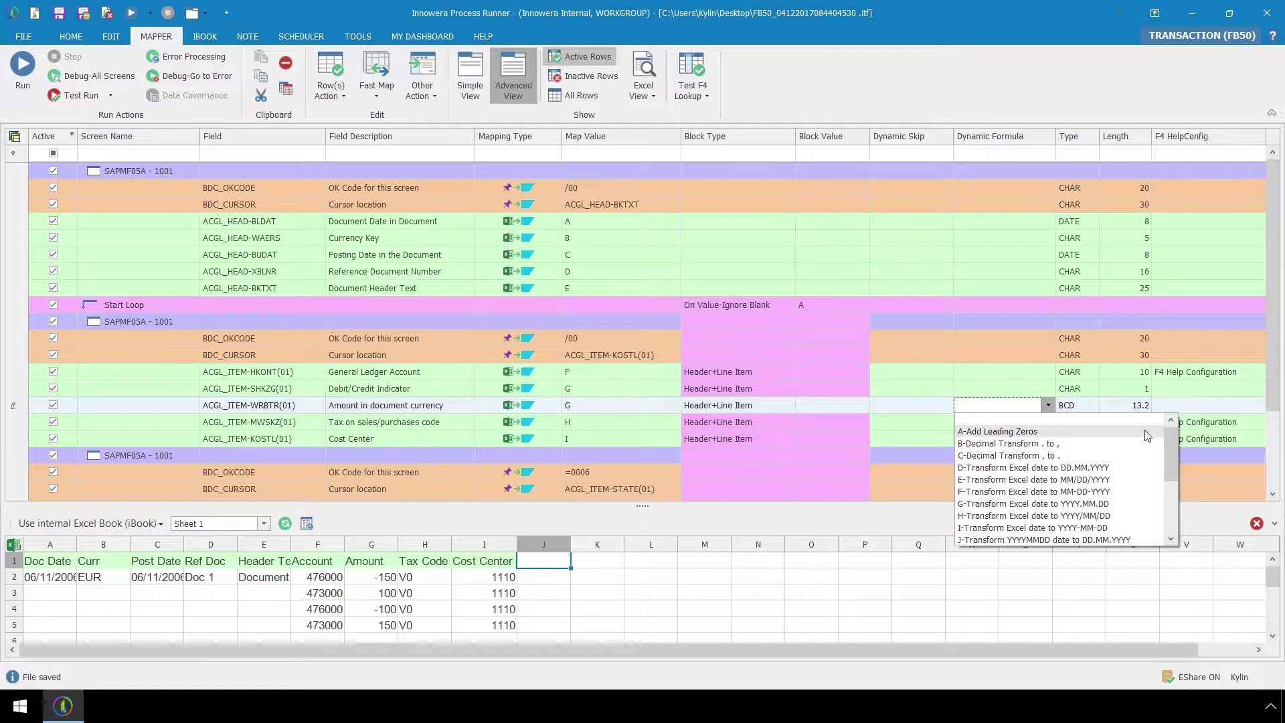
pyautogui.moveTo(1168, 432); pyautogui.dragTo(1166, 495)
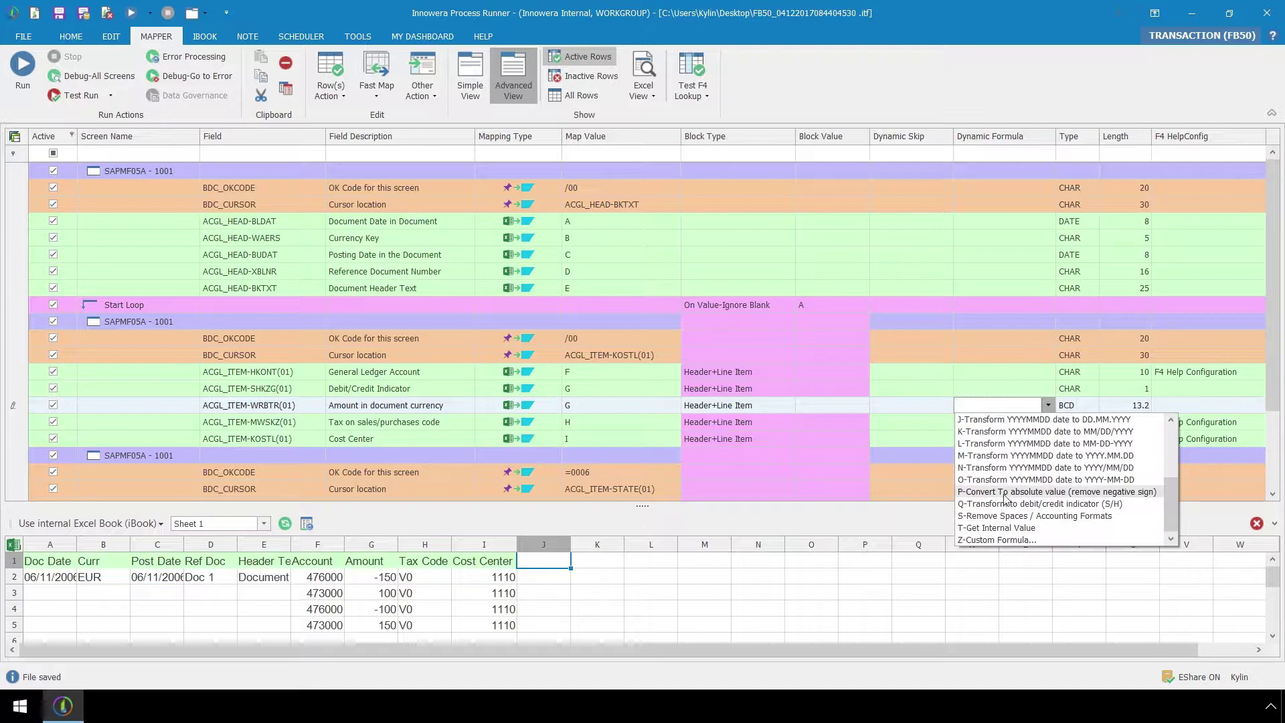
pyautogui.click(1155, 493)
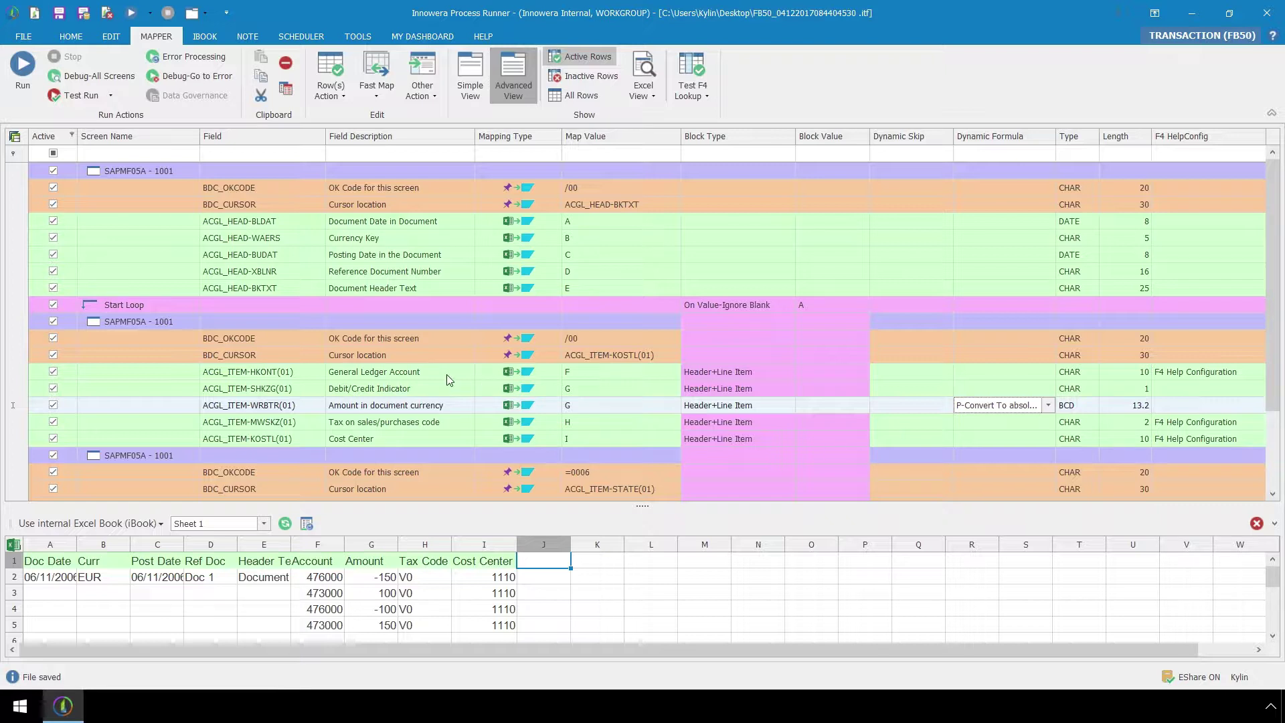
# Set the Debit/Credit Indicator's dynamic formula to Q-Transform to debit/credit indicator (S/H), using single column G with positive numbers as debit and negative as credit.
pyautogui.doubleClick(457, 389)
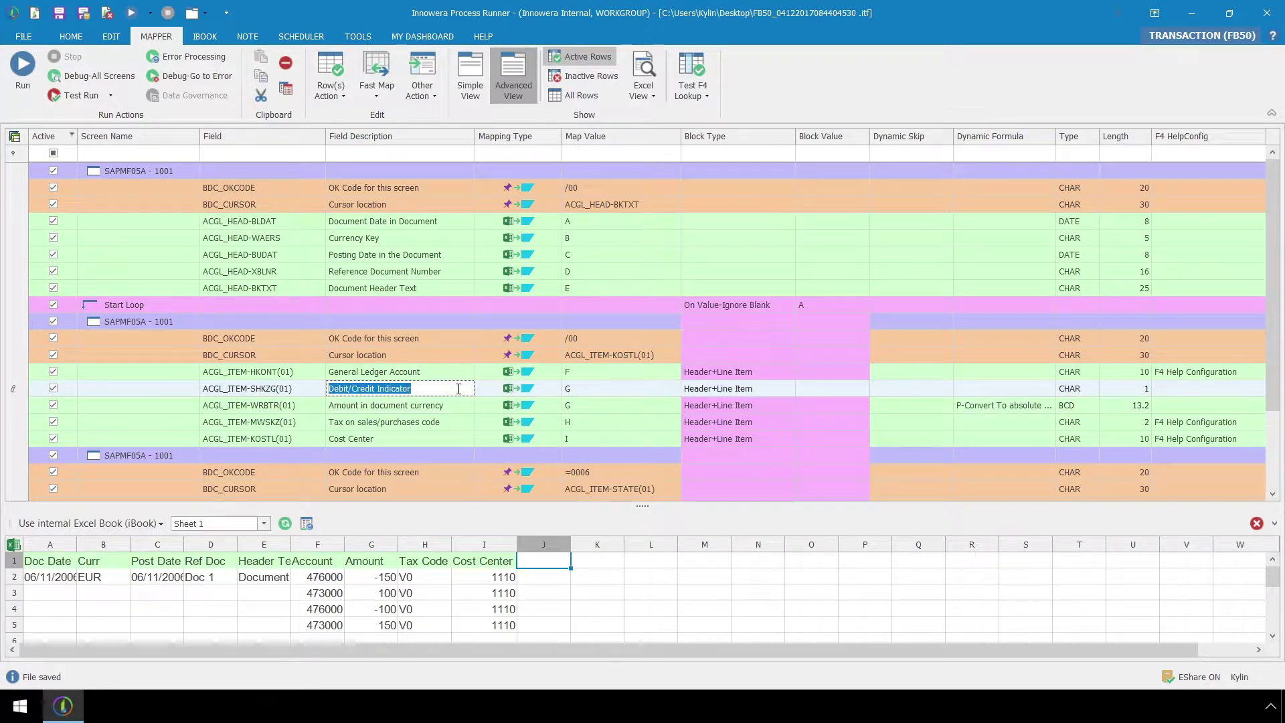
pyautogui.click(1047, 392)
pyautogui.click(1048, 388)
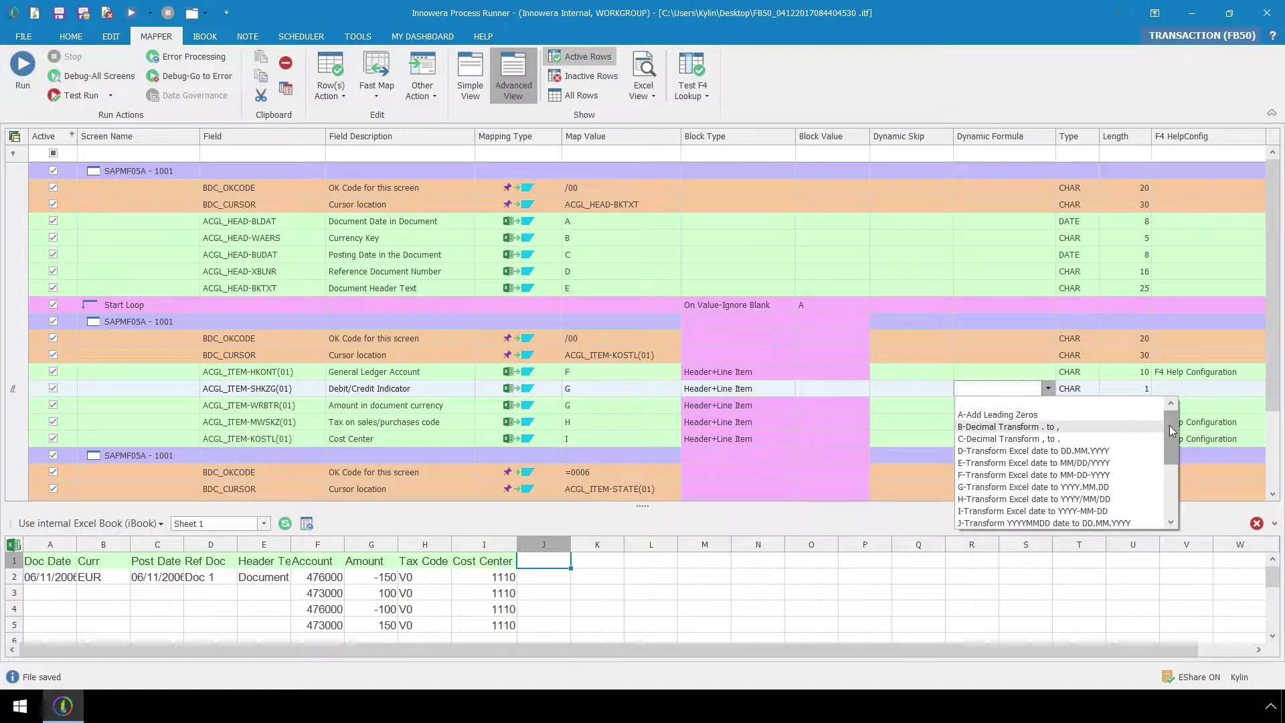
pyautogui.moveTo(1169, 425); pyautogui.dragTo(1172, 487)
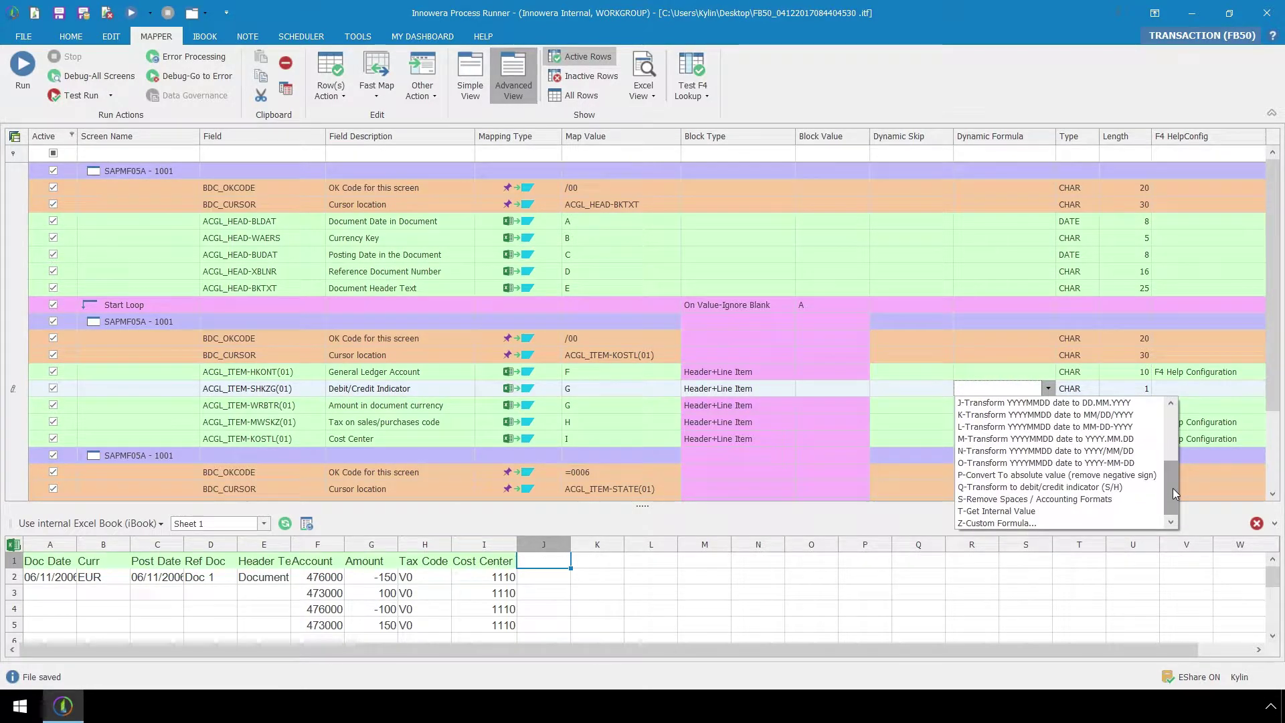
pyautogui.click(1022, 488)
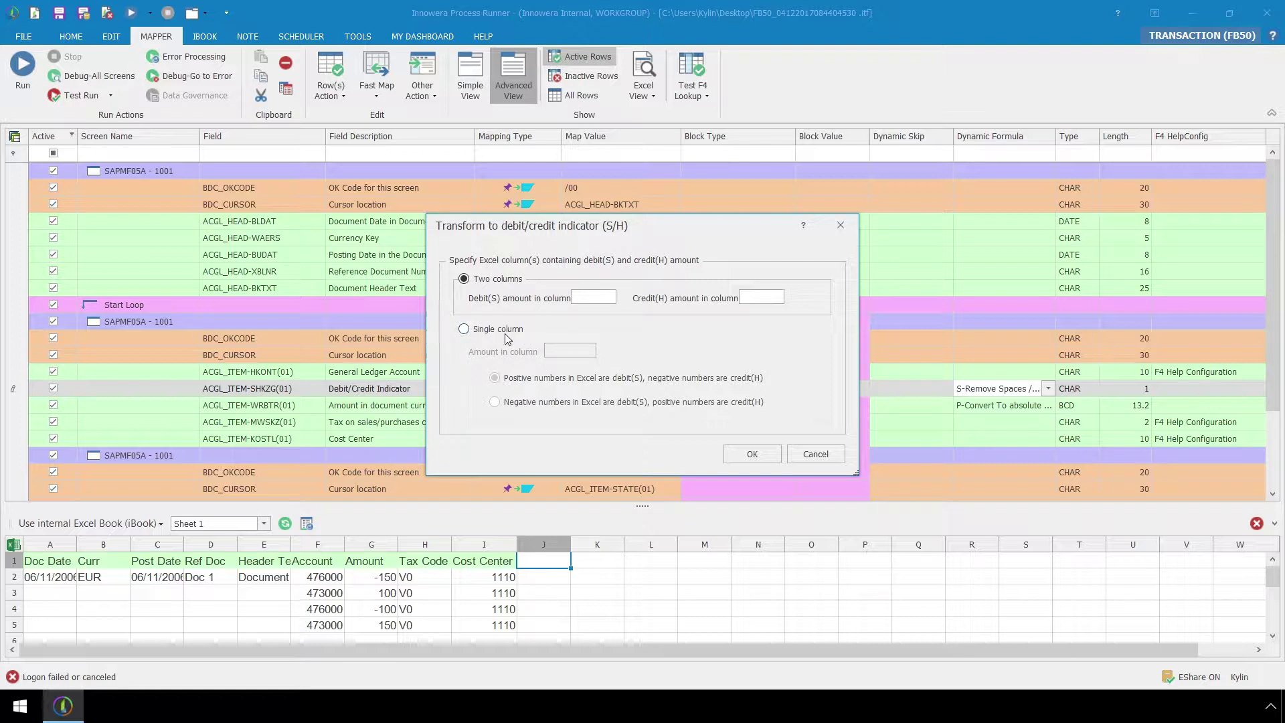
pyautogui.click(464, 328)
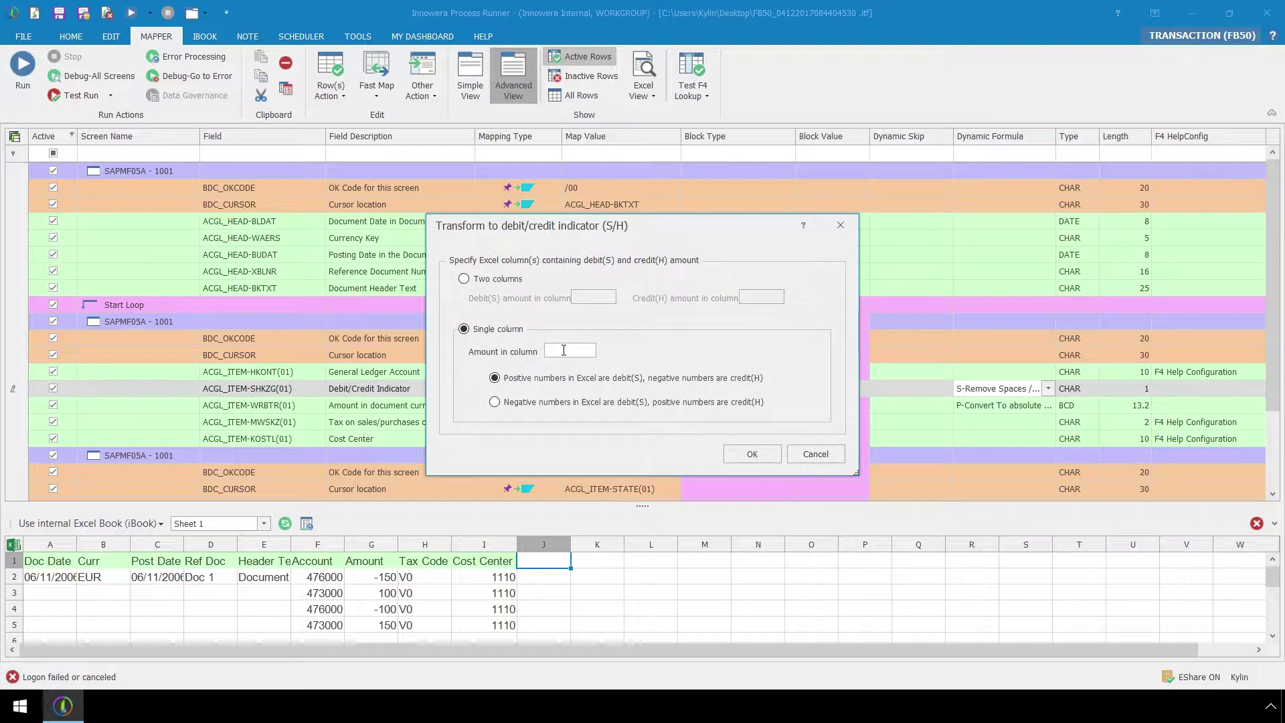
pyautogui.write('G')
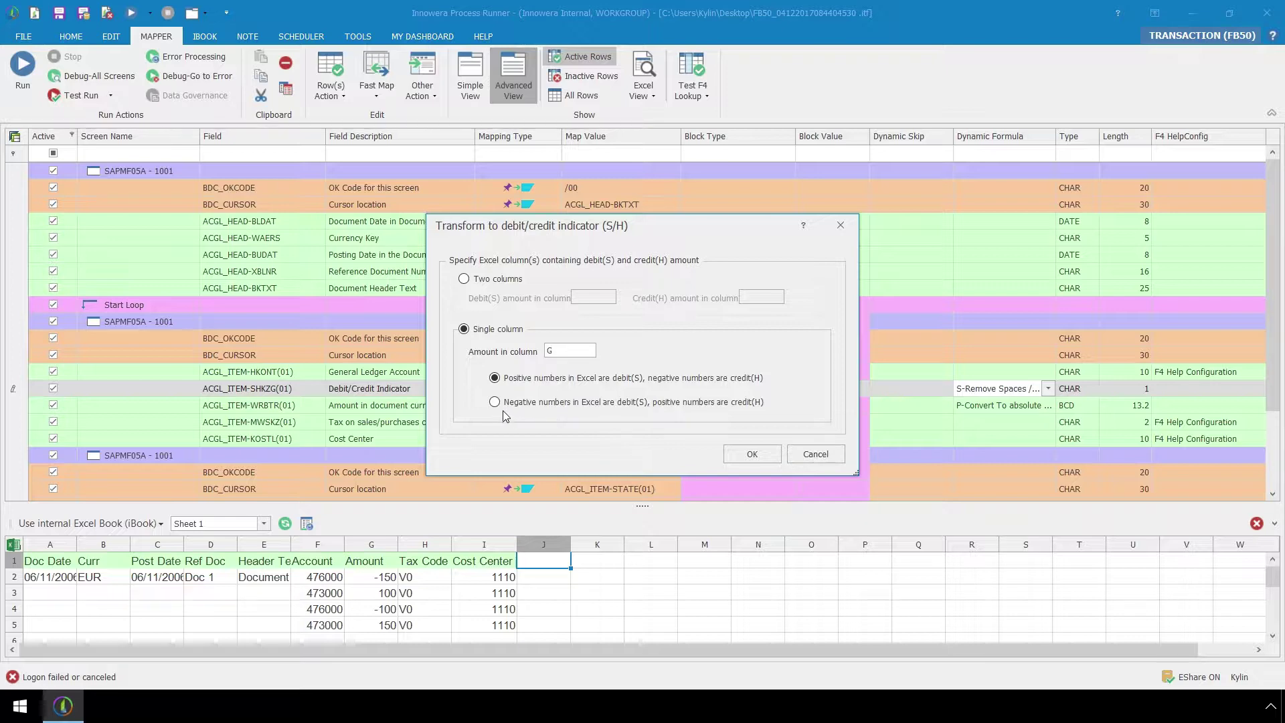
pyautogui.click(738, 452)
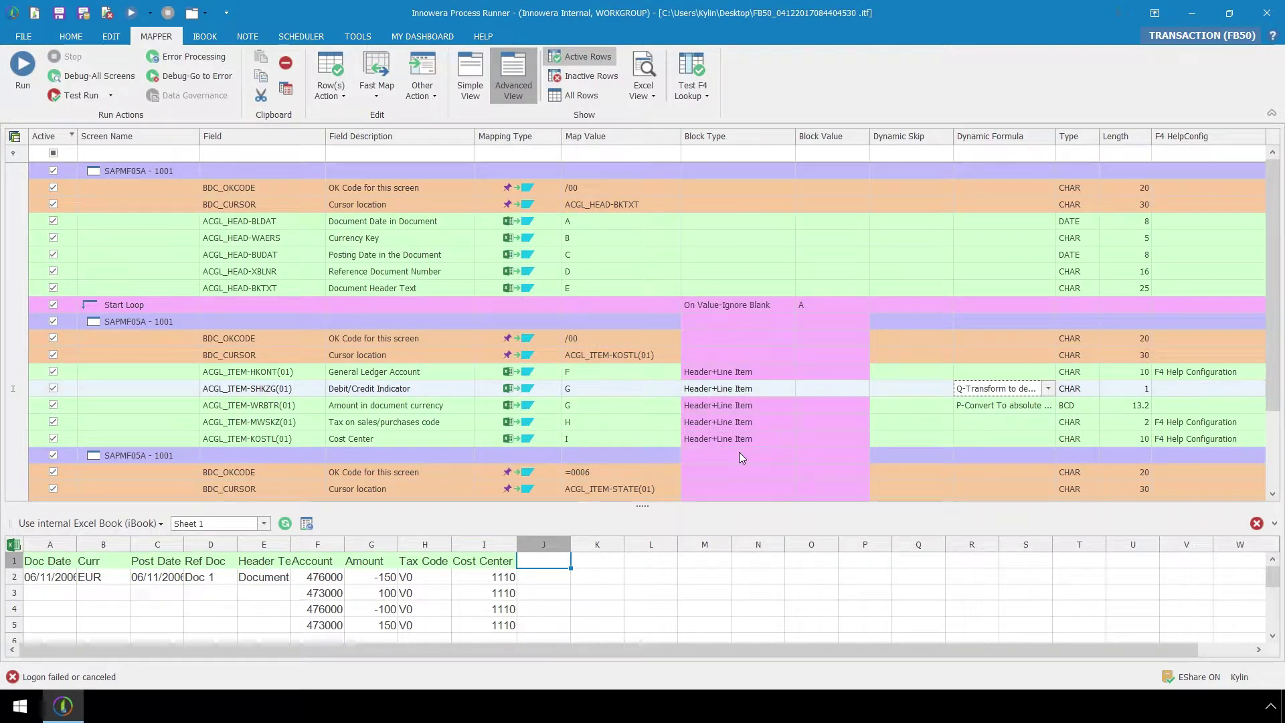
# Run the FB50 transaction for Sheet 1, logging on to the DAL_82 SAP system with the account password.
pyautogui.click(33, 79)
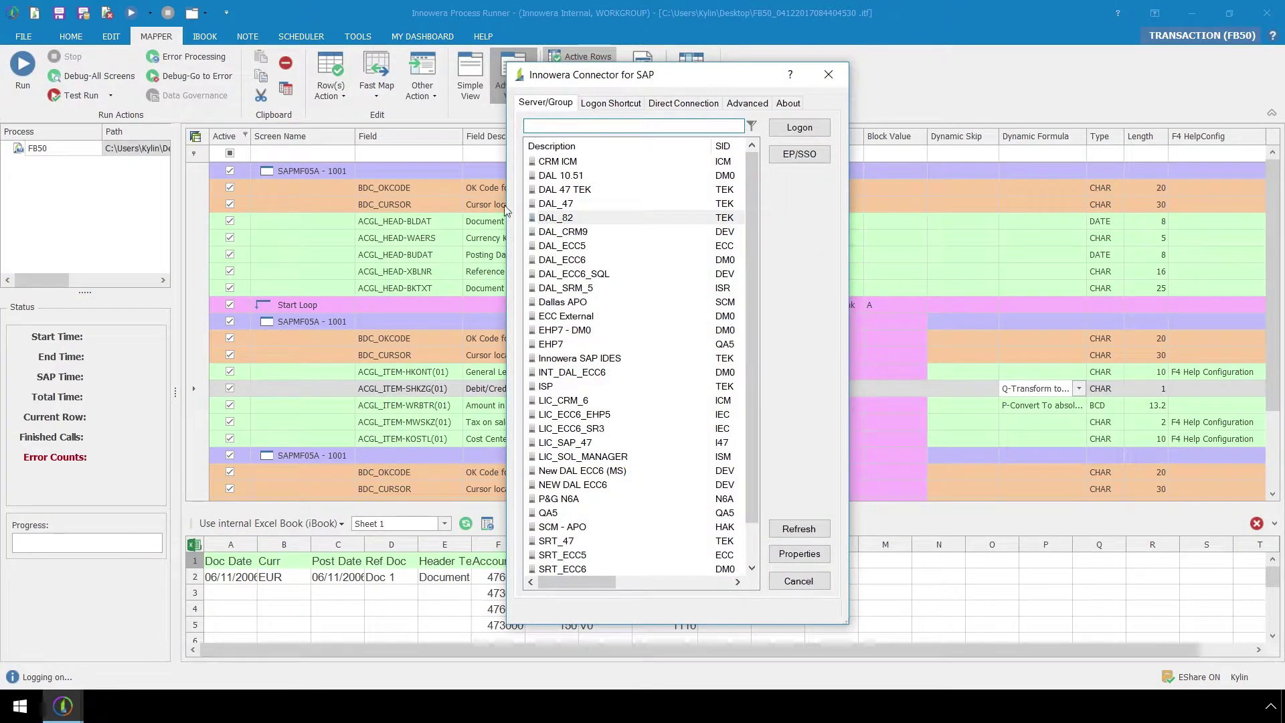
pyautogui.doubleClick(569, 219)
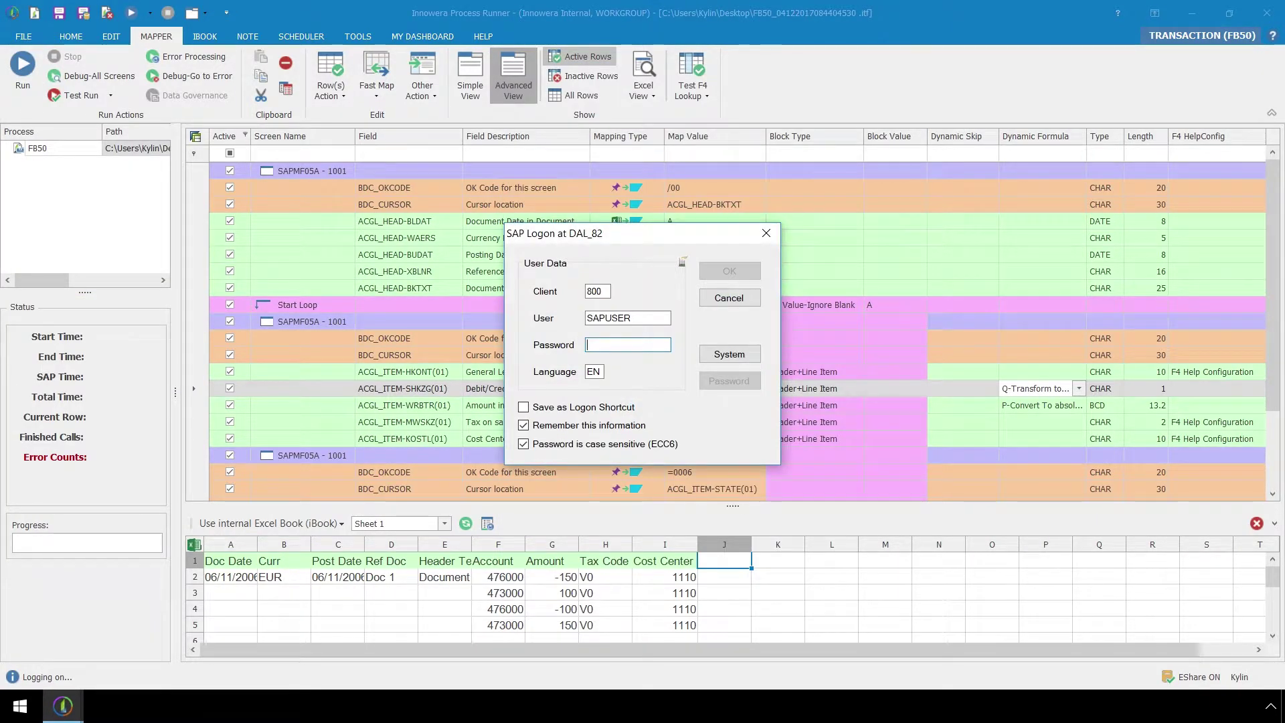
pyautogui.write('****')
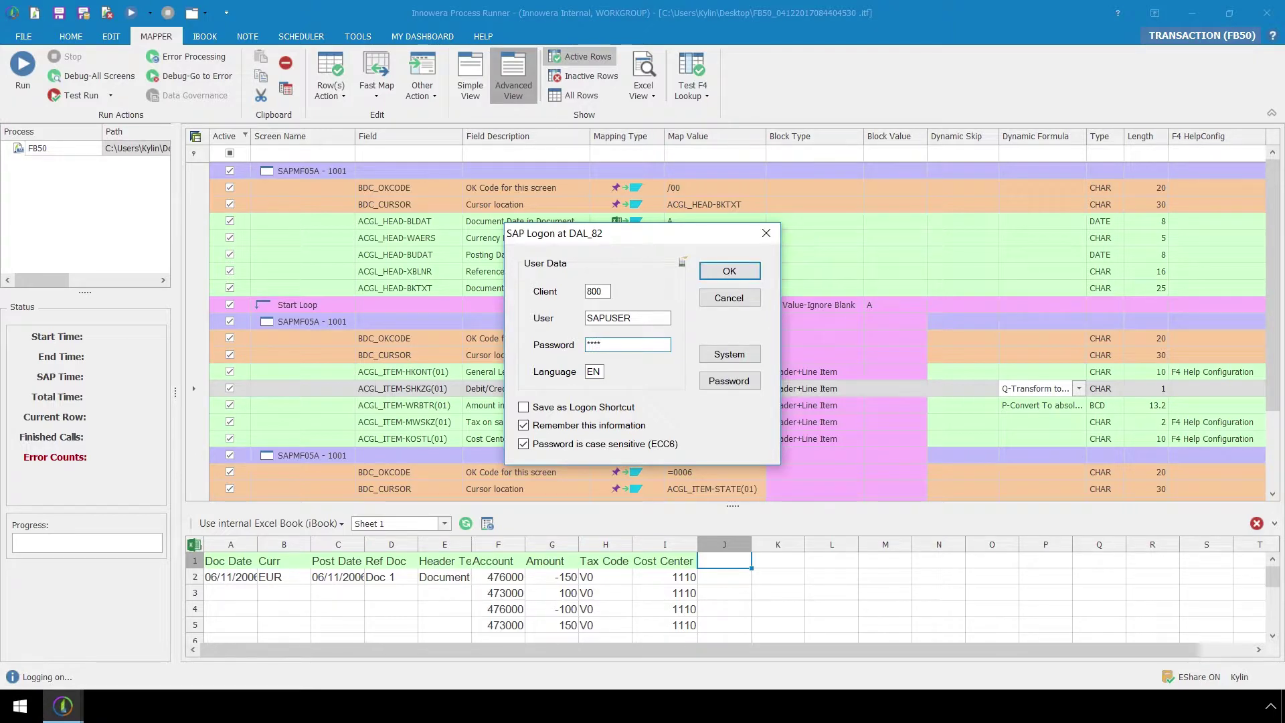
pyautogui.click(729, 271)
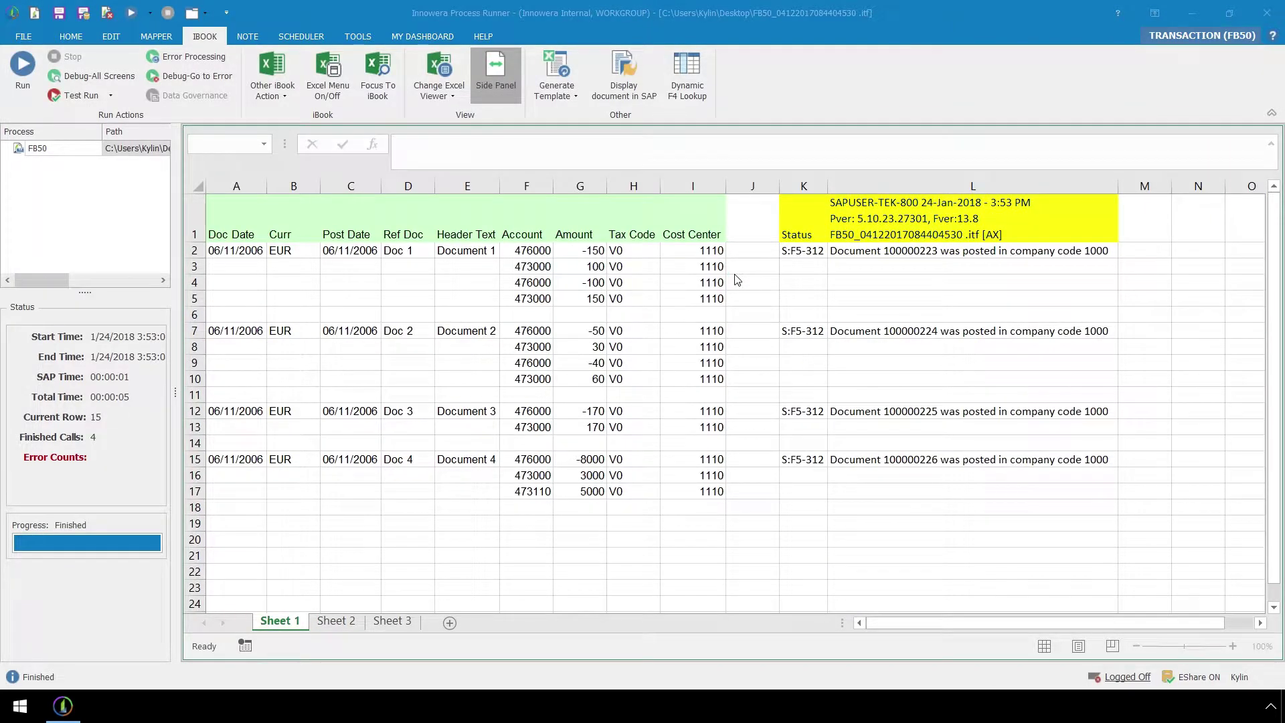
# Display the posted document from cell L2 in SAP, logging on with the account password, and open line item 001.
pyautogui.click(854, 255)
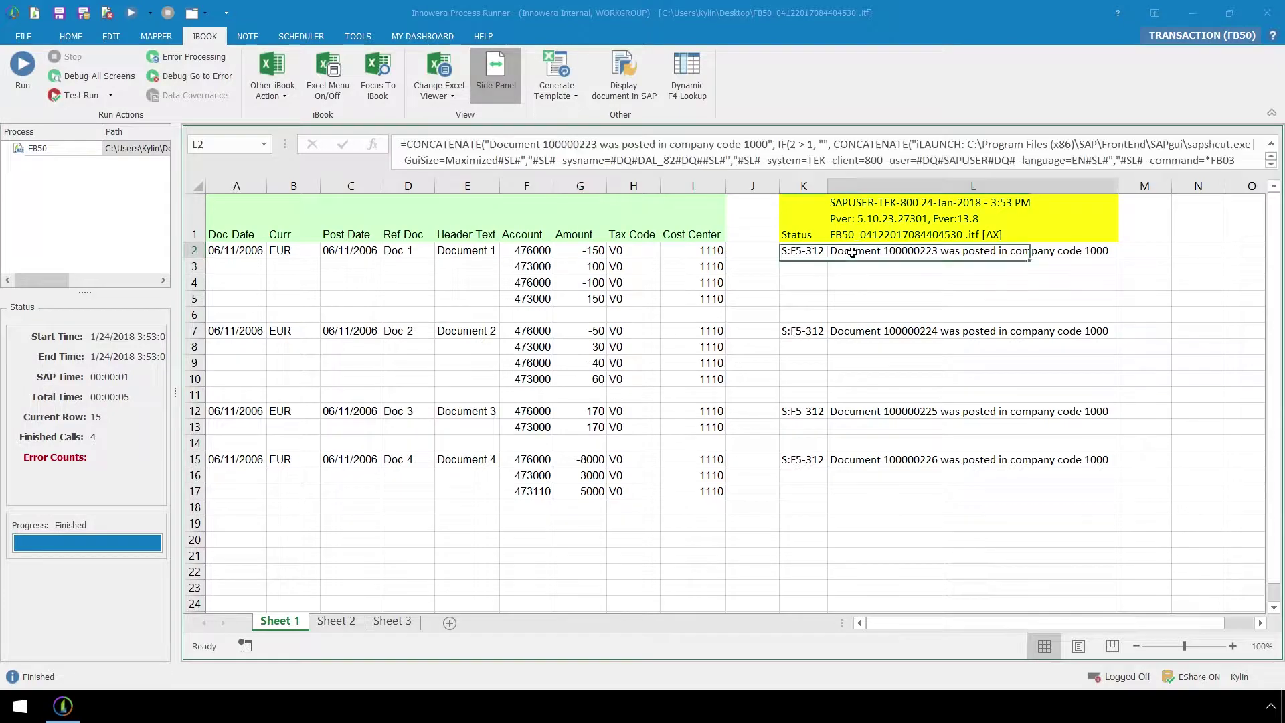
pyautogui.click(617, 84)
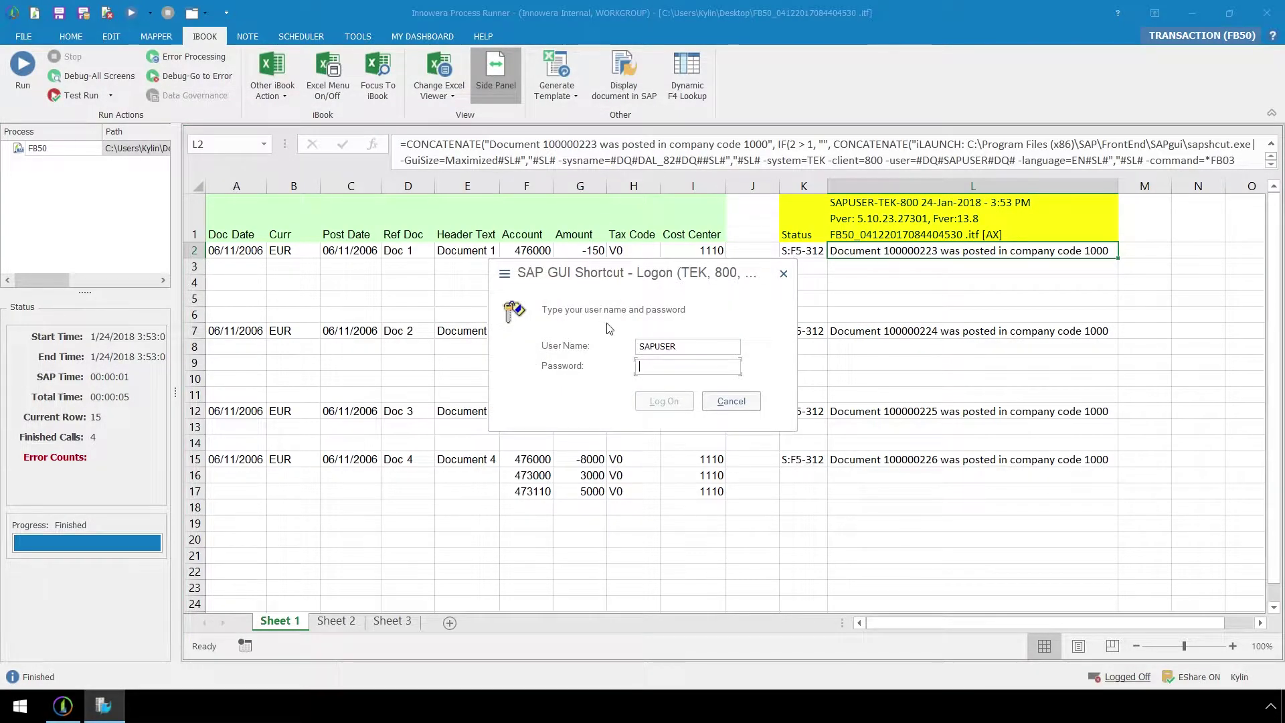
pyautogui.write('****')
pyautogui.click(648, 401)
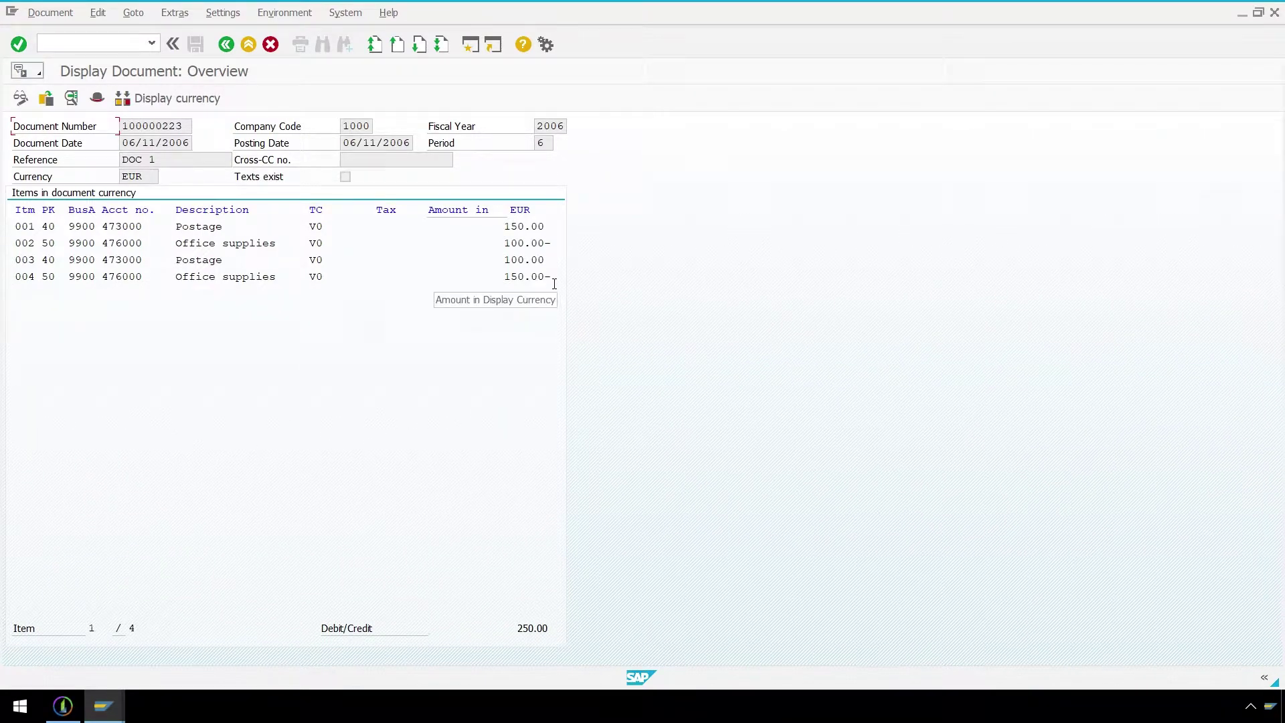
pyautogui.doubleClick(38, 231)
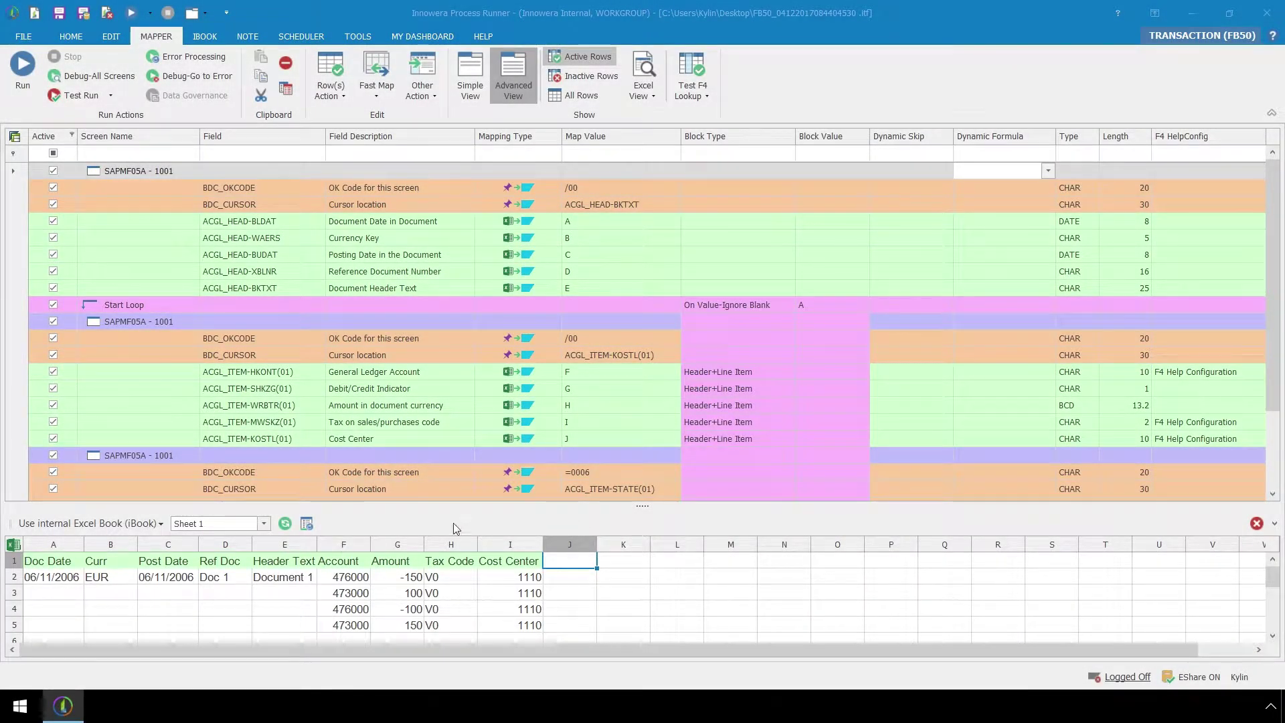
# Switch the mapper's data source to Sheet 2 and set the dynamic formula for Amount in document currency to S-Remove Spaces / Accounting Formats.
pyautogui.click(264, 523)
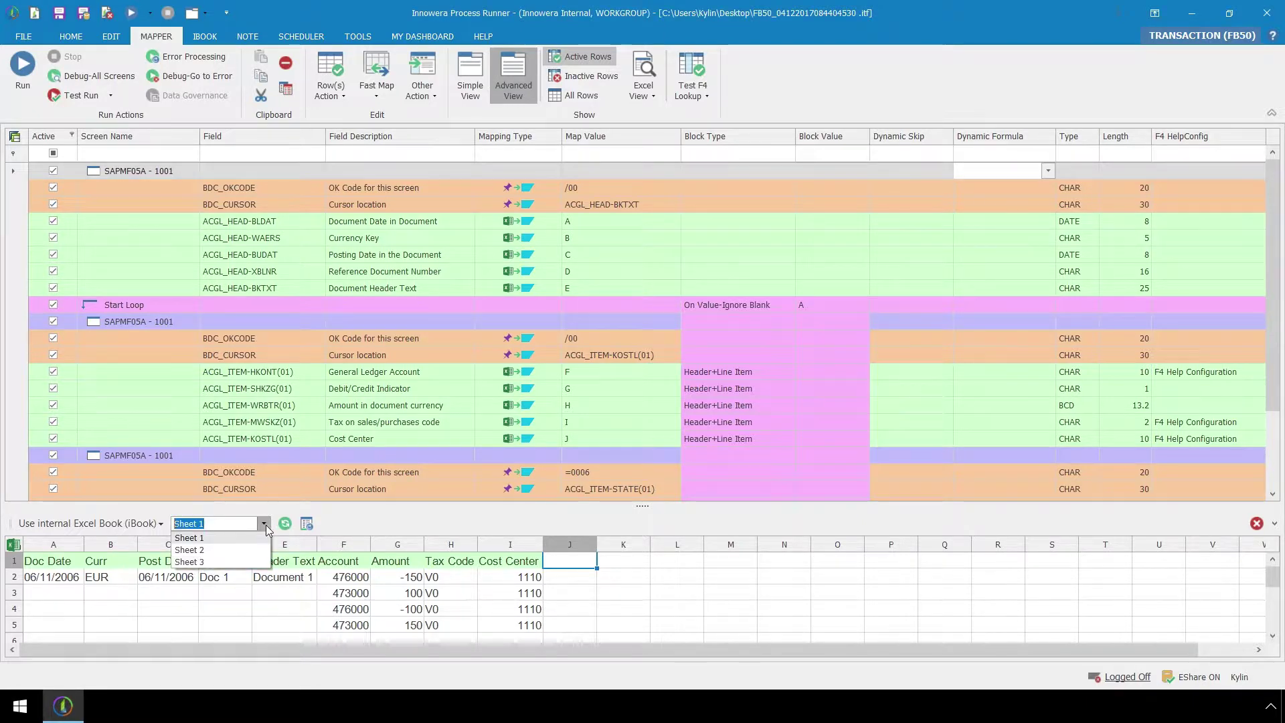
pyautogui.click(239, 551)
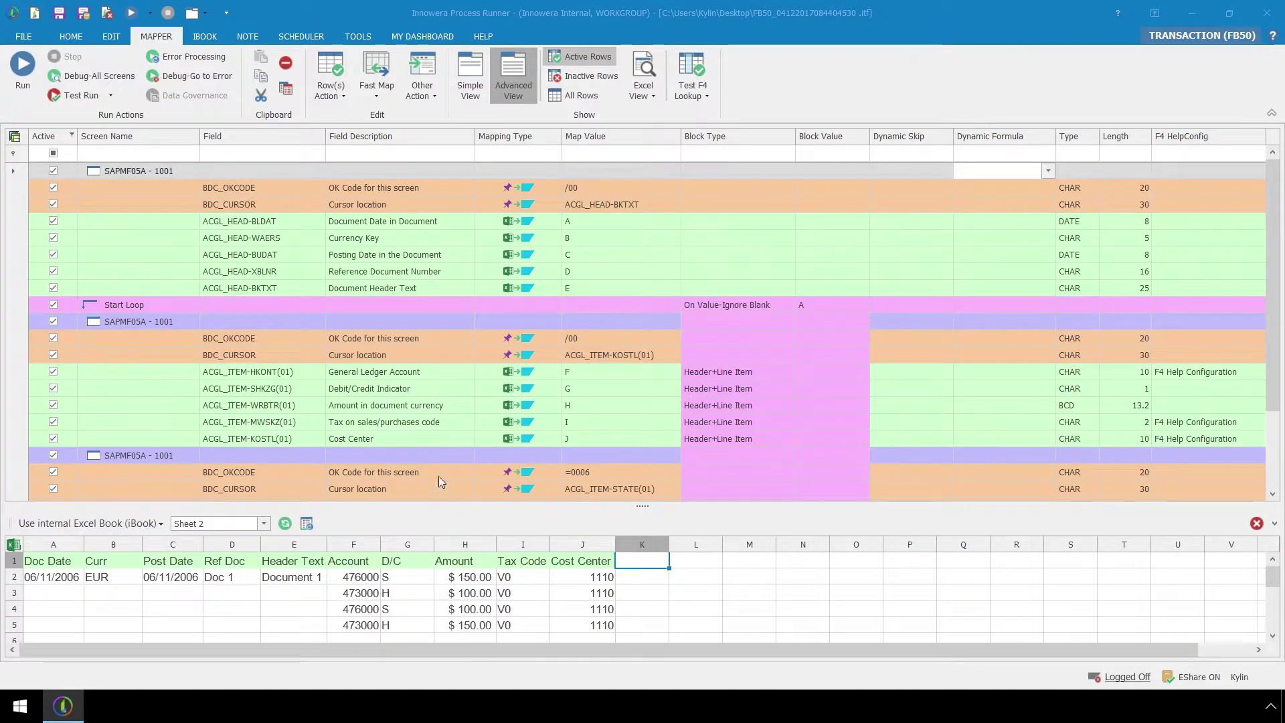
pyautogui.click(457, 405)
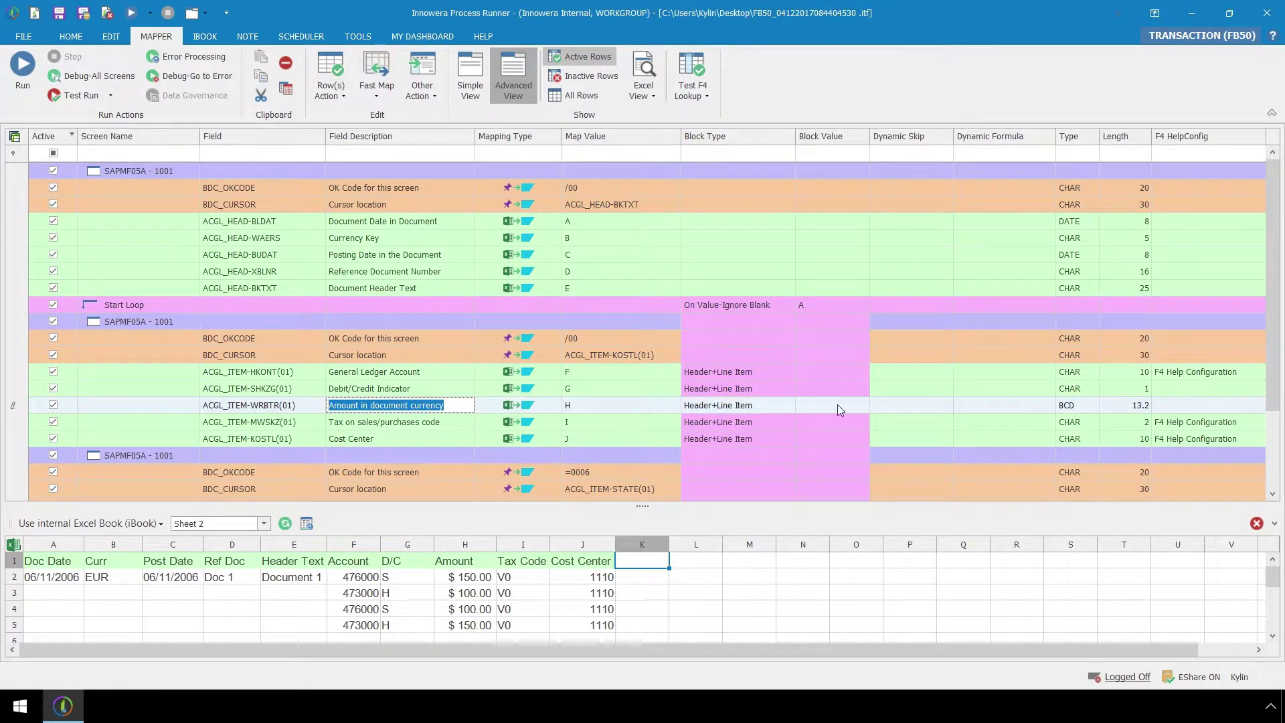
pyautogui.click(1049, 406)
pyautogui.click(1047, 405)
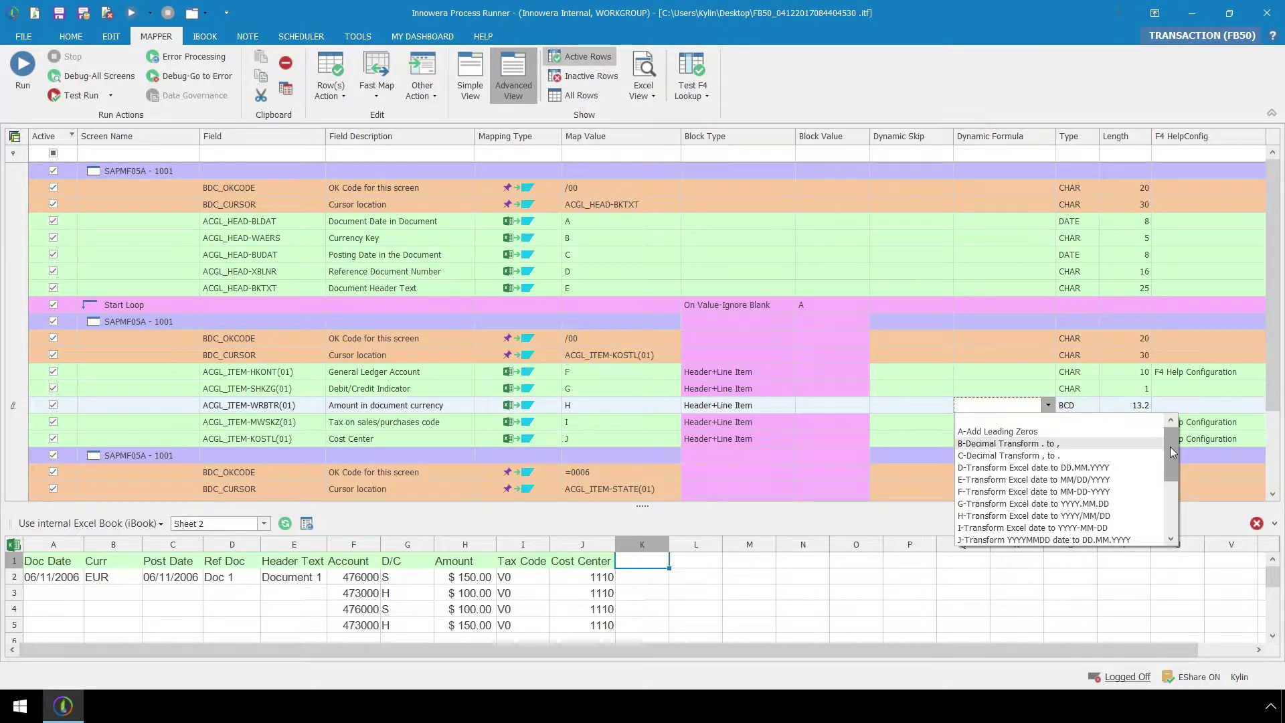
pyautogui.moveTo(1170, 447); pyautogui.dragTo(1167, 503)
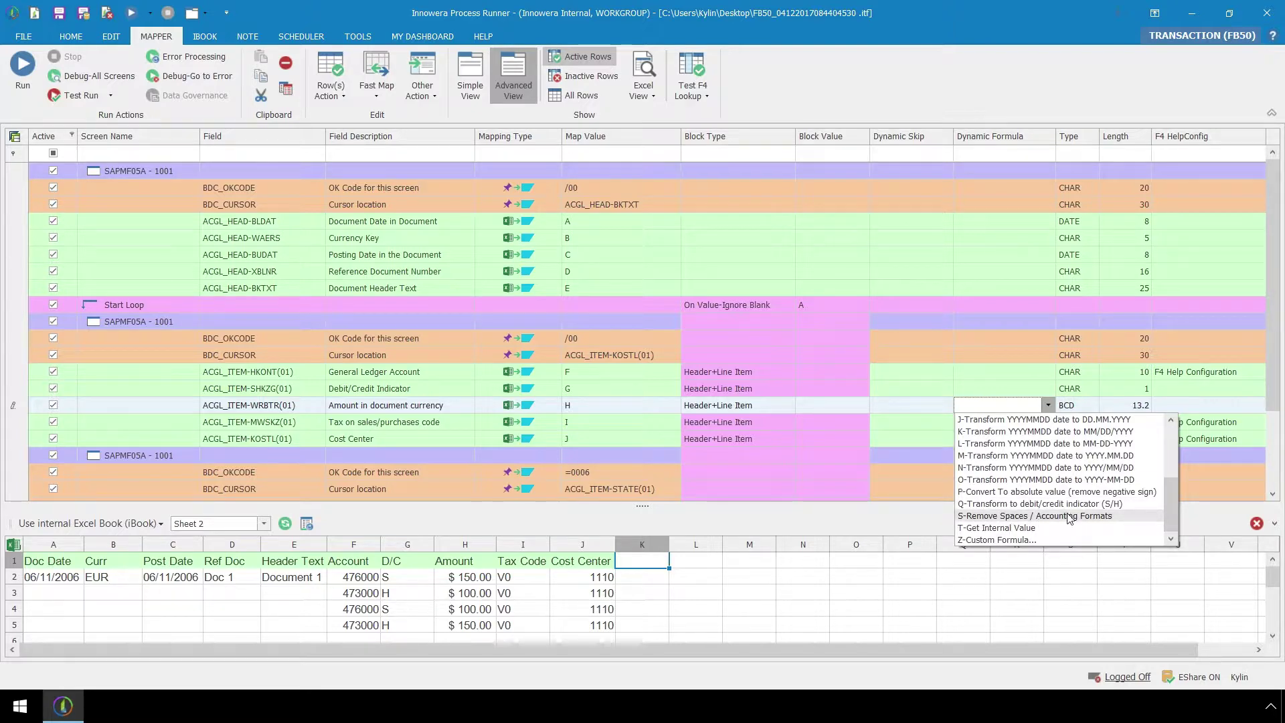
pyautogui.click(1126, 519)
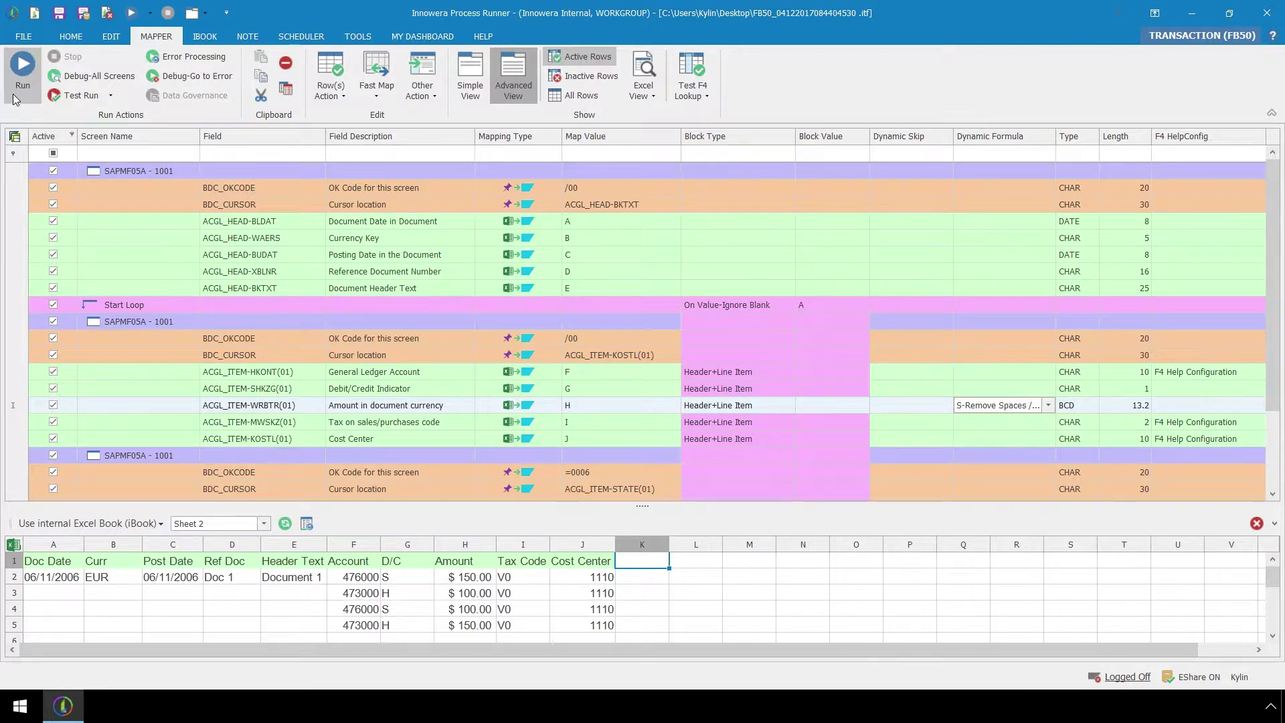
# Run the FB50 transaction for Sheet 2 with the remembered SAP logon, and display the first posted document in SAP.
pyautogui.click(22, 67)
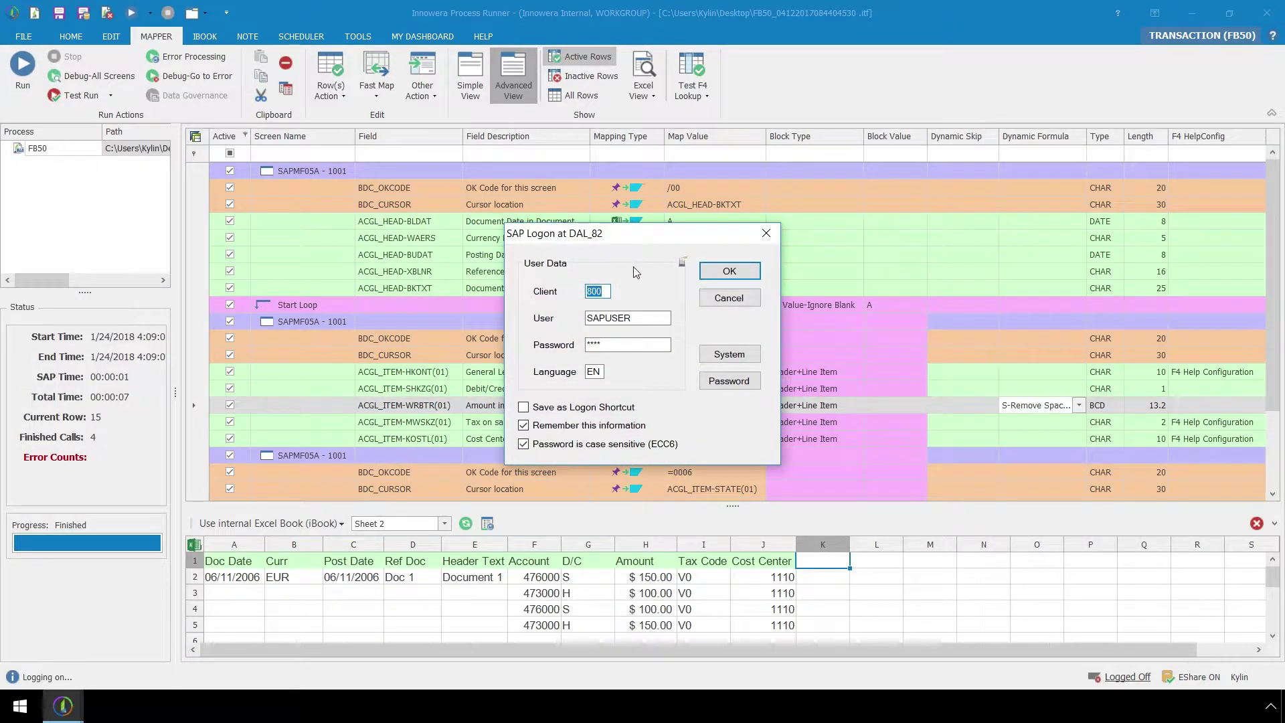
pyautogui.click(705, 271)
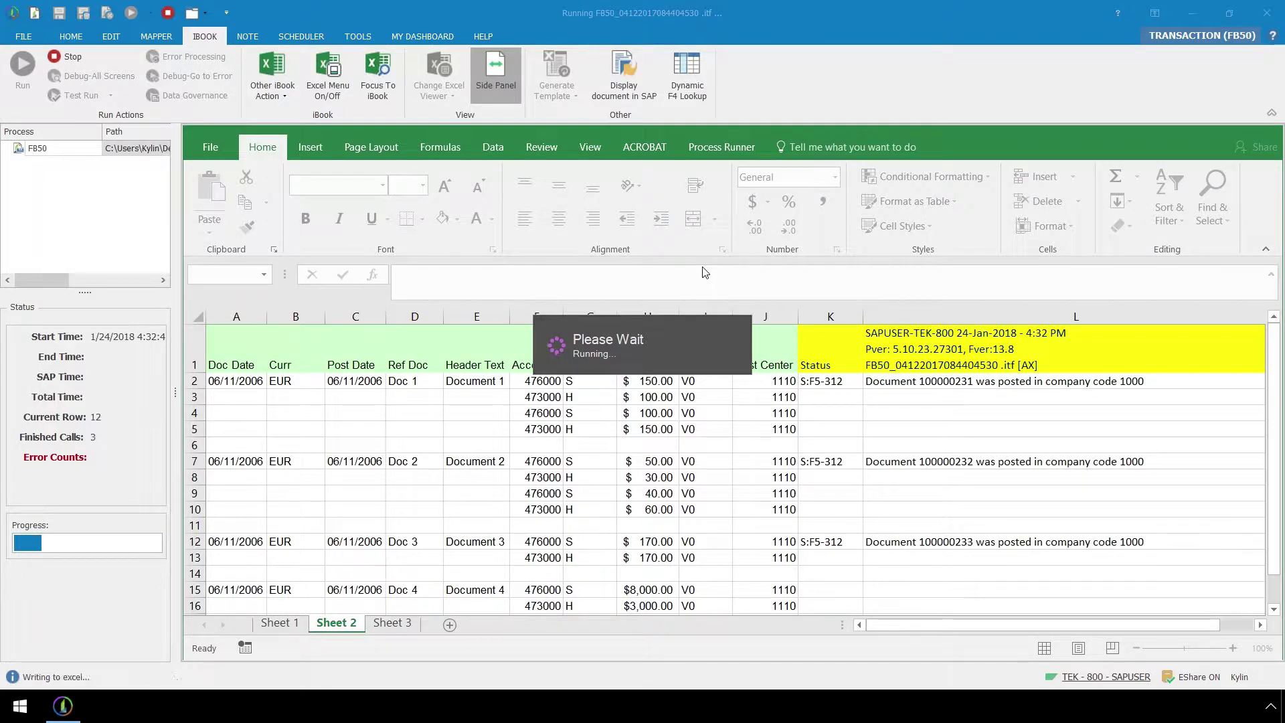
pyautogui.click(859, 382)
pyautogui.click(618, 102)
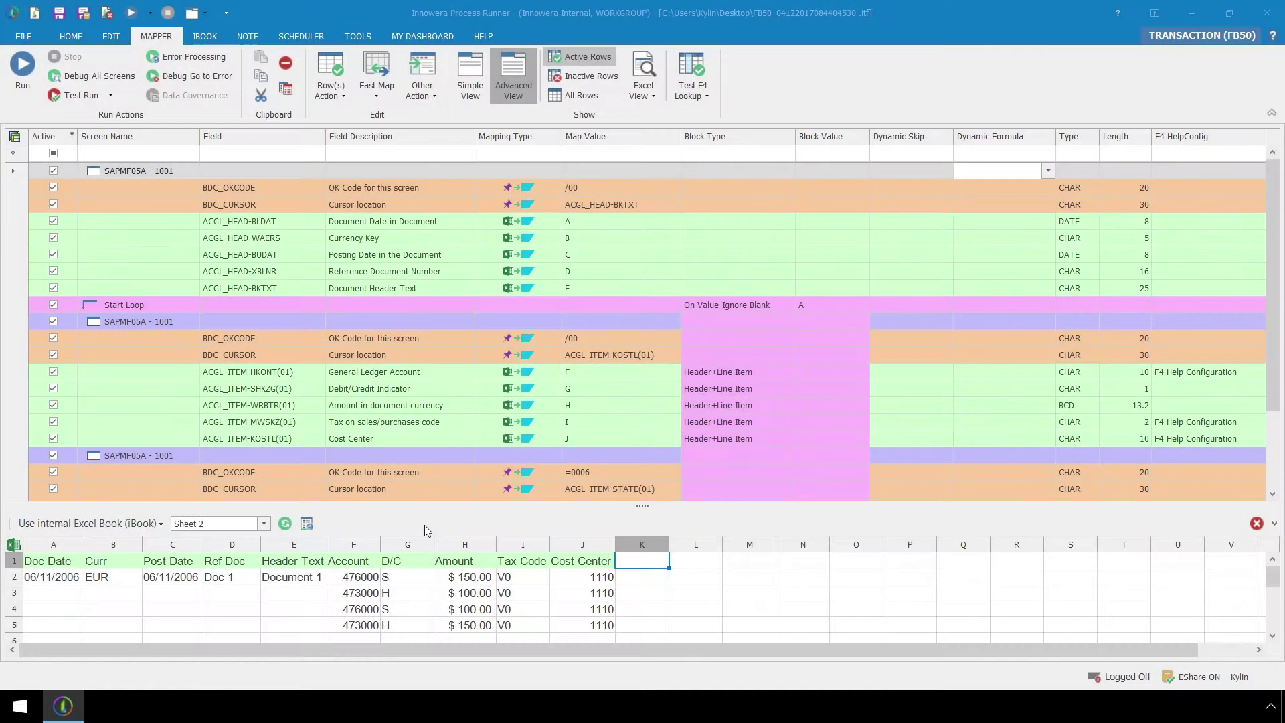
# Switch the mapper's data source to Sheet 3 and set the dynamic formula for Amount in document currency to T-Get Internal Value.
pyautogui.click(264, 524)
pyautogui.click(201, 562)
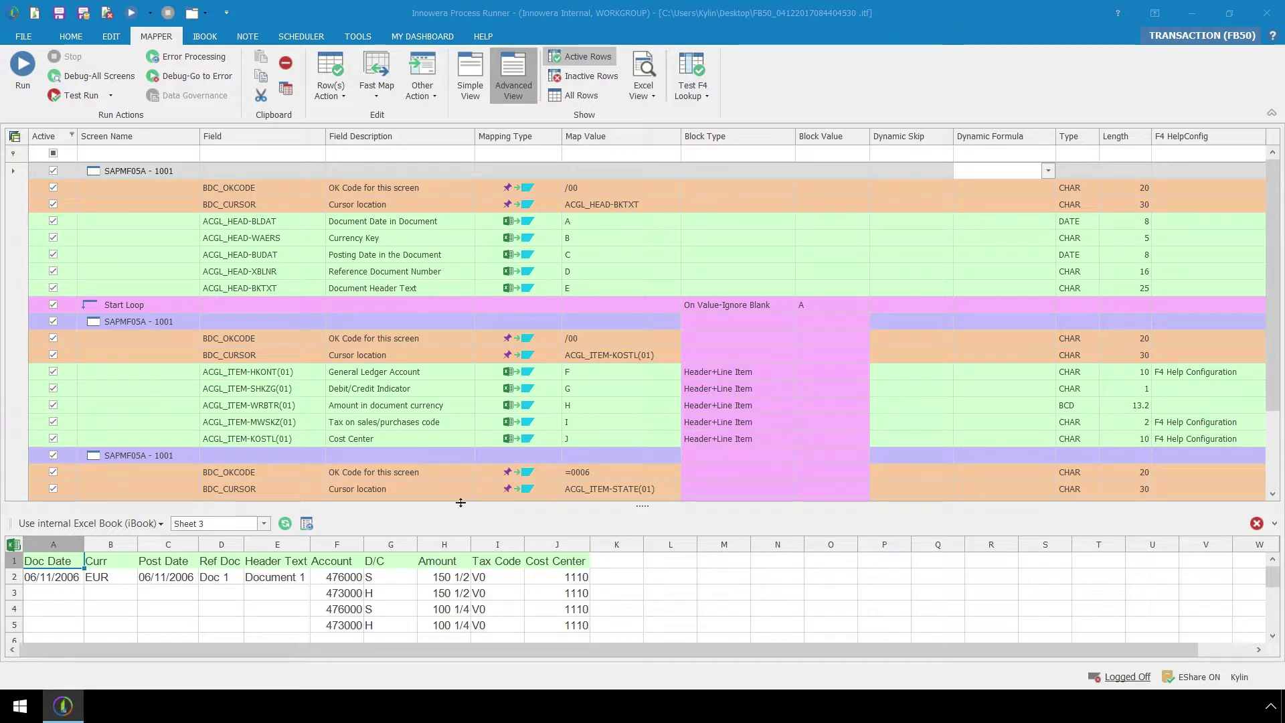
pyautogui.click(460, 404)
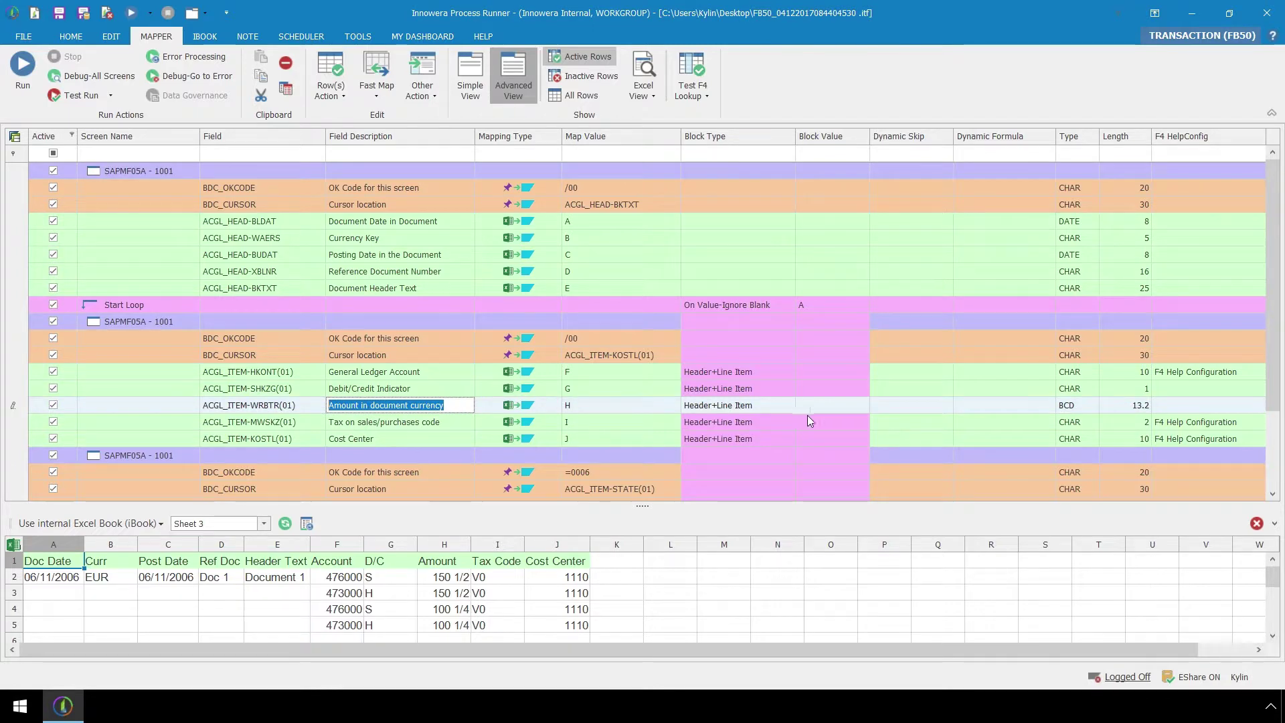
pyautogui.click(1045, 405)
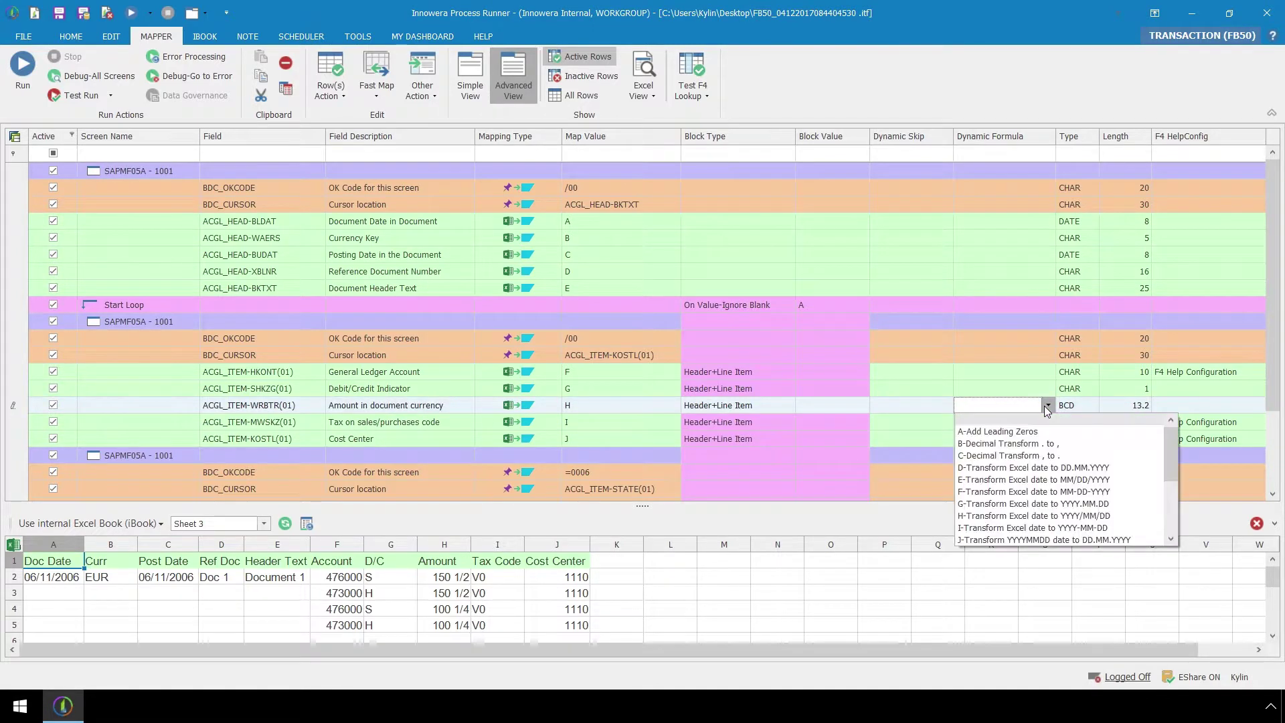
pyautogui.moveTo(1168, 440); pyautogui.dragTo(1169, 499)
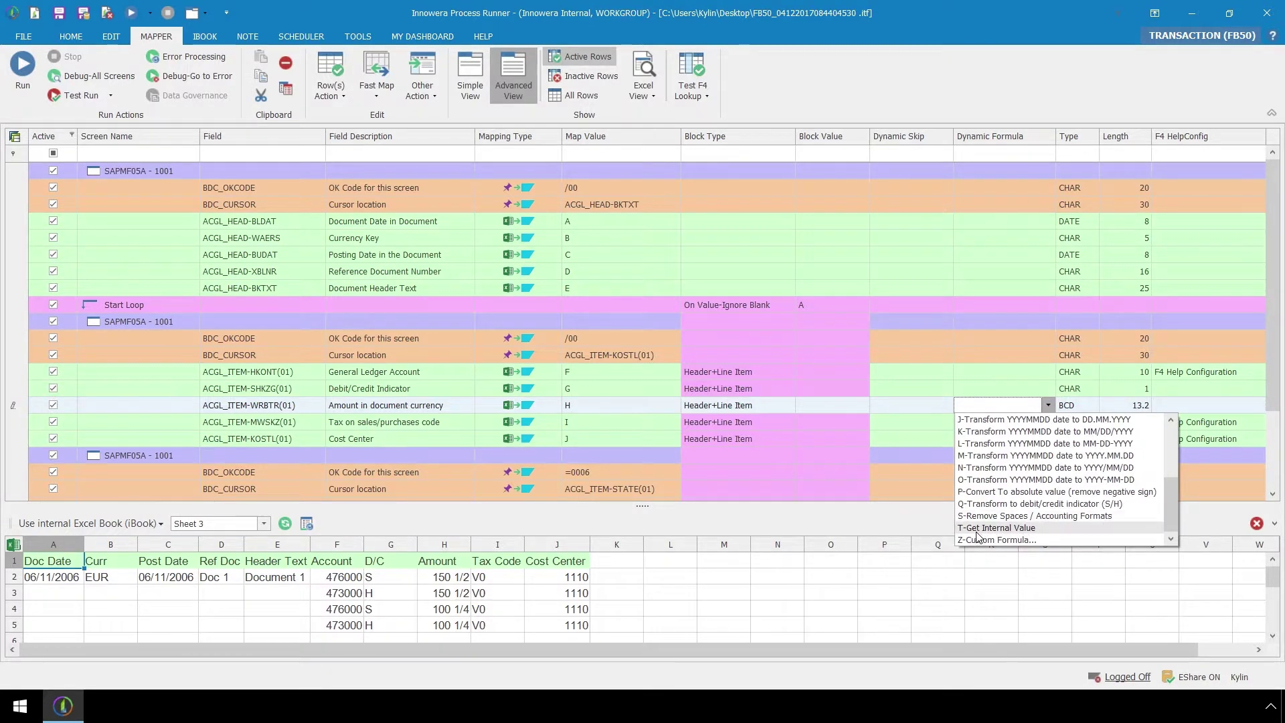
pyautogui.click(1030, 527)
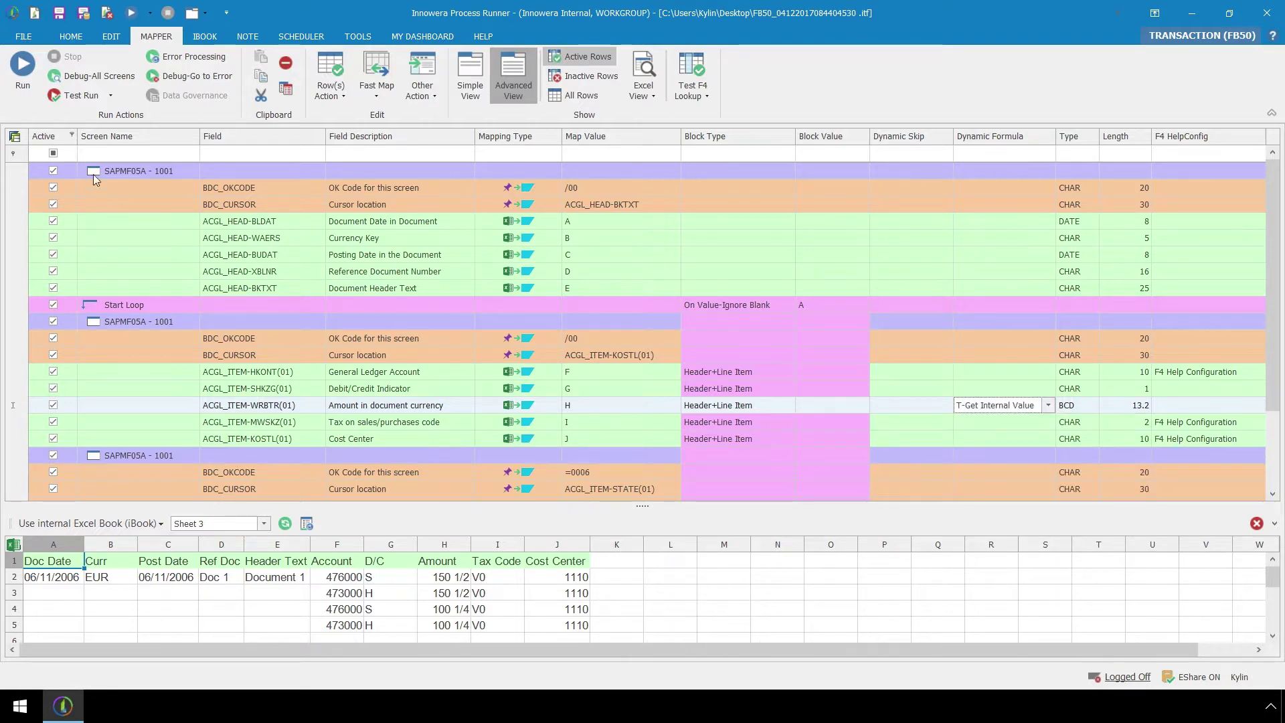
# Run the FB50 transaction for Sheet 3 with the remembered SAP logon, and display the posted document from cell L2 in SAP.
pyautogui.click(37, 94)
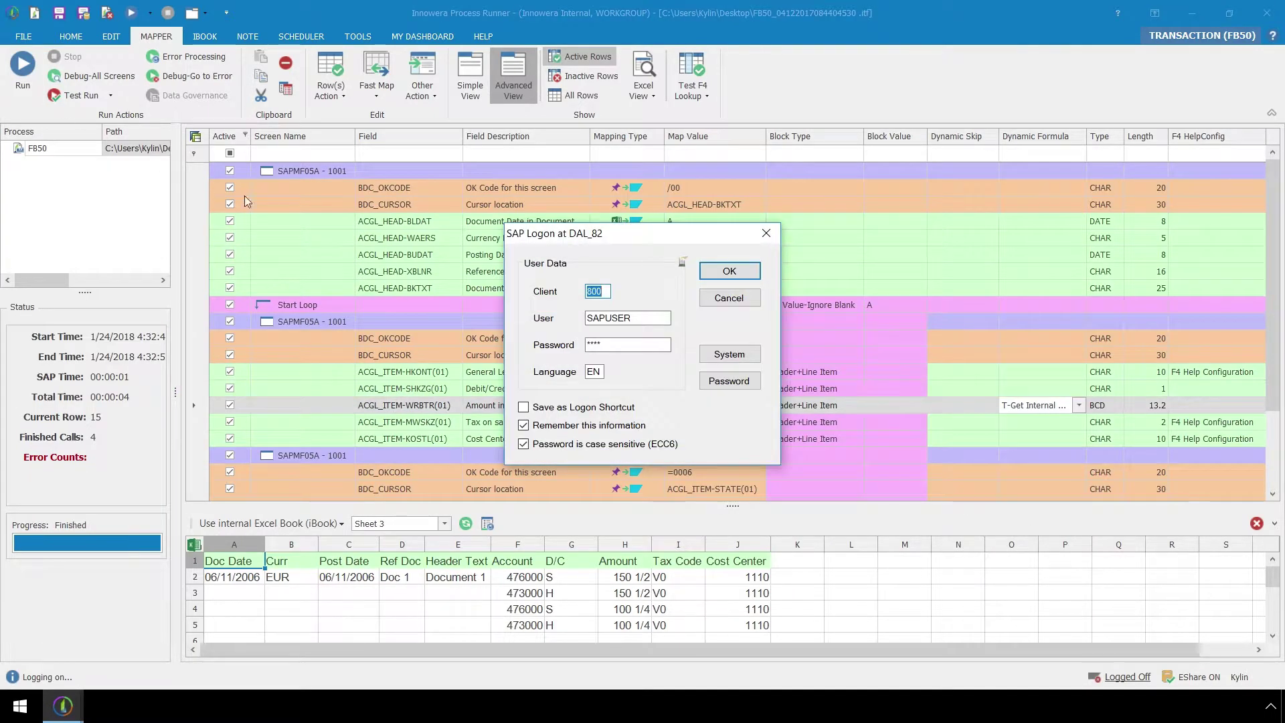
pyautogui.click(729, 270)
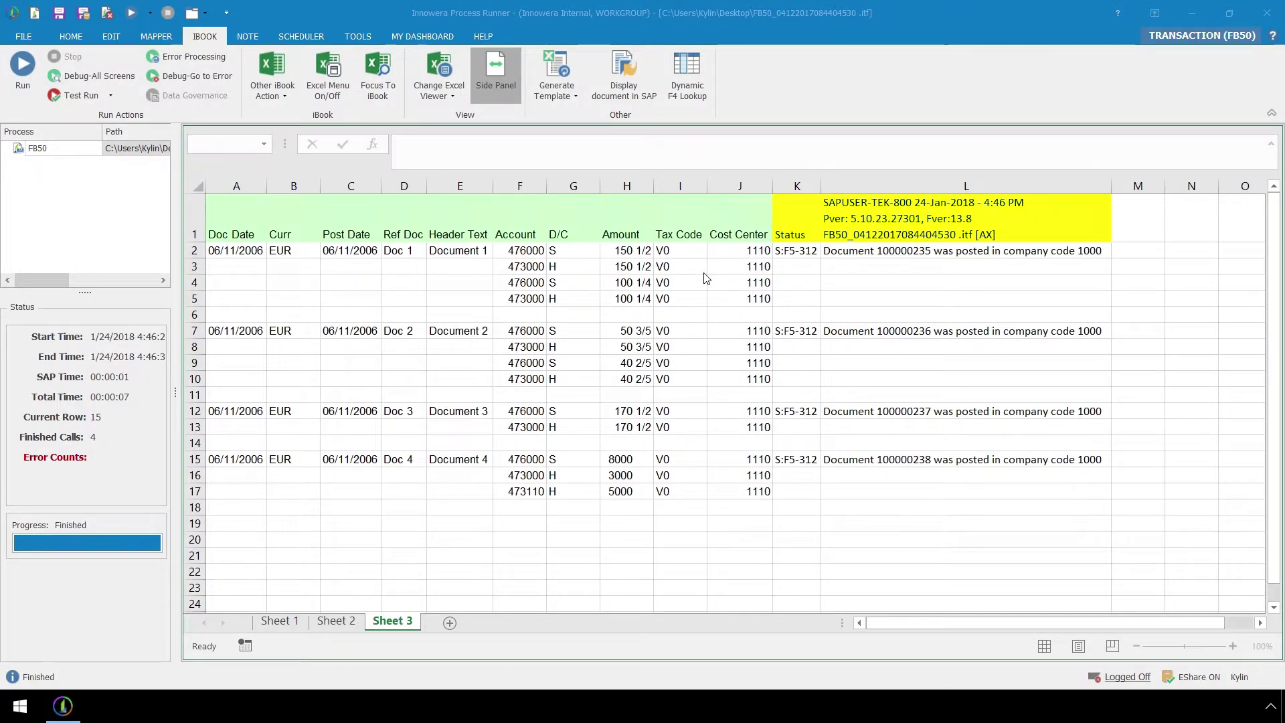
pyautogui.click(849, 251)
pyautogui.click(616, 83)
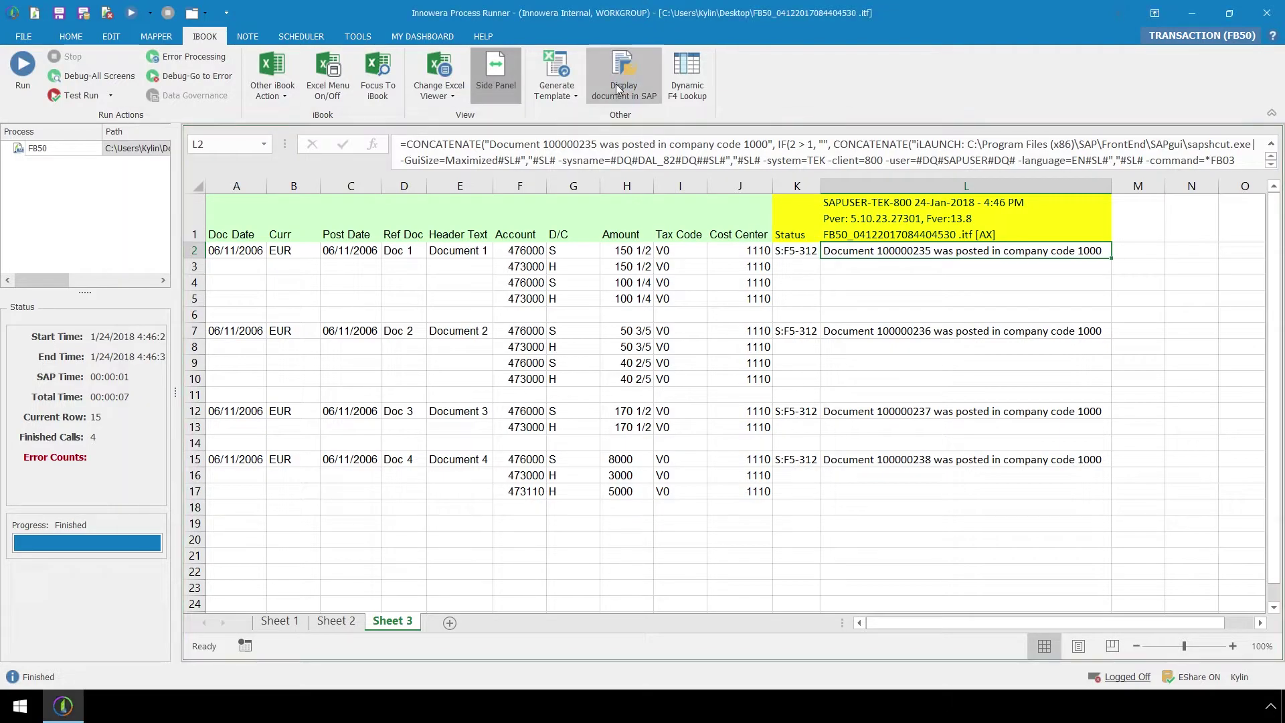